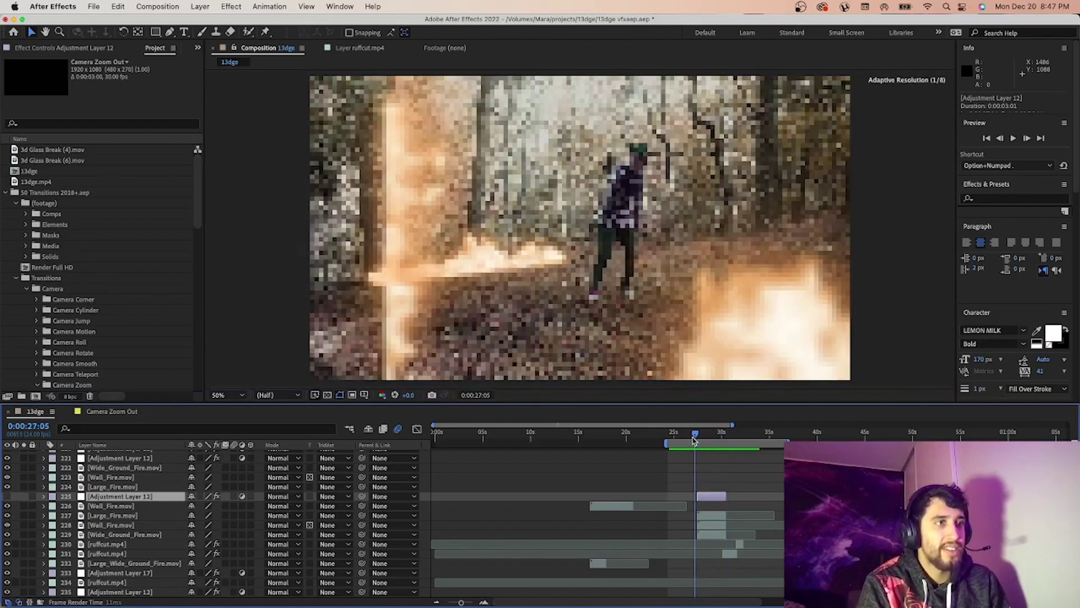
Step: Preview the forest fire shot from 0:00:27:05 and move the current time to 0:00:27:20
key("space")
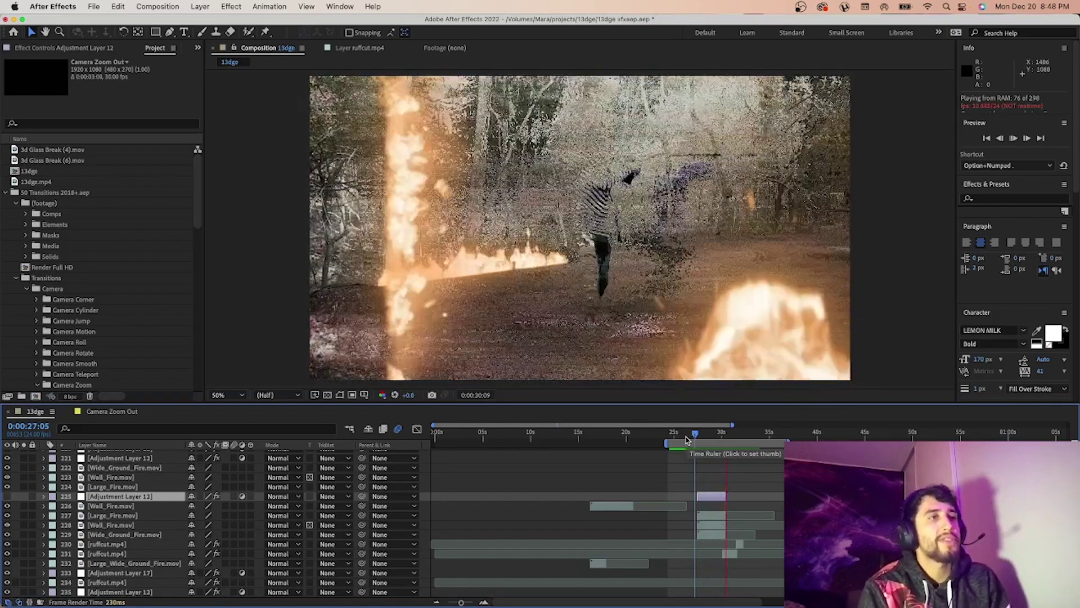
key("space")
mouse_move(701, 438)
left_mouse_down()
mouse_move(712, 441)
mouse_move(701, 440)
left_mouse_up()
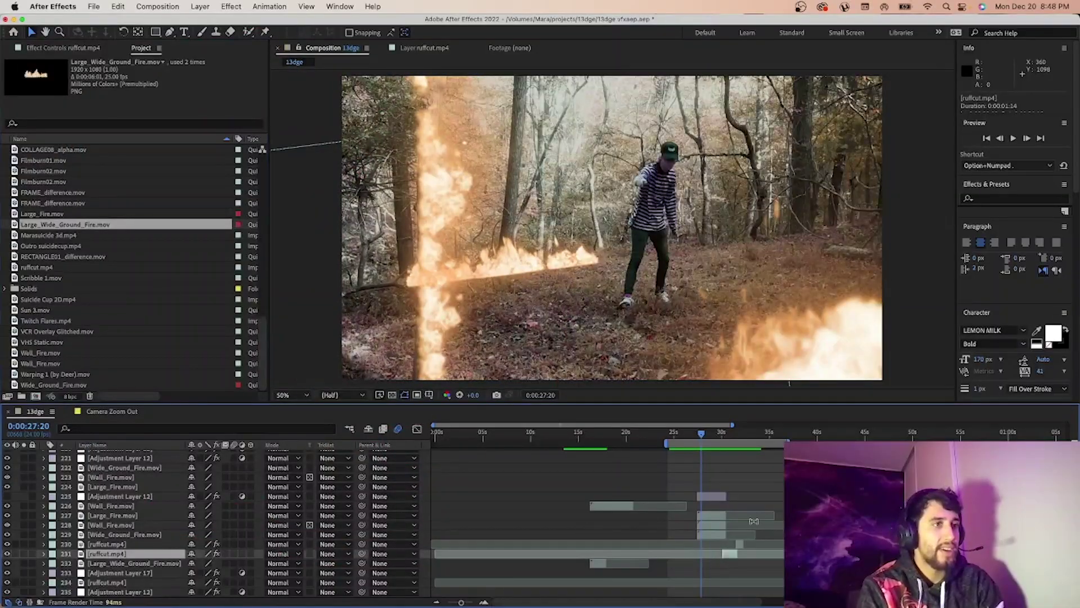
Step: Delete the Wide_Ground_Fire.mov, Wall_Fire.mov and Large_Fire.mov layers that start at about 27 seconds
left_click(714, 537)
key("Delete")
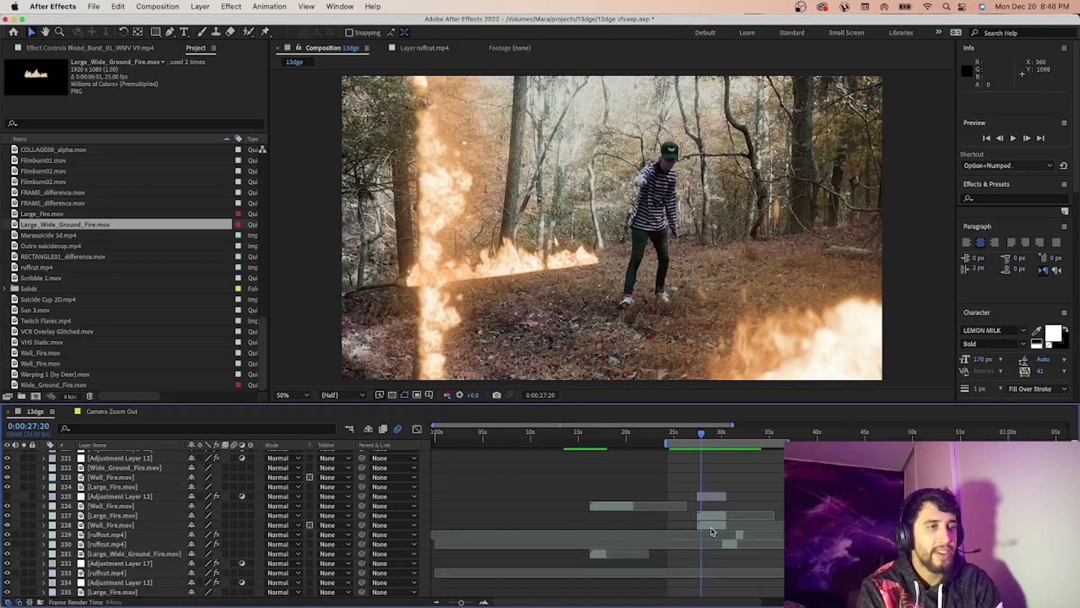
left_click(711, 524)
key("Delete")
left_click(710, 514)
key("Delete")
left_click(712, 497)
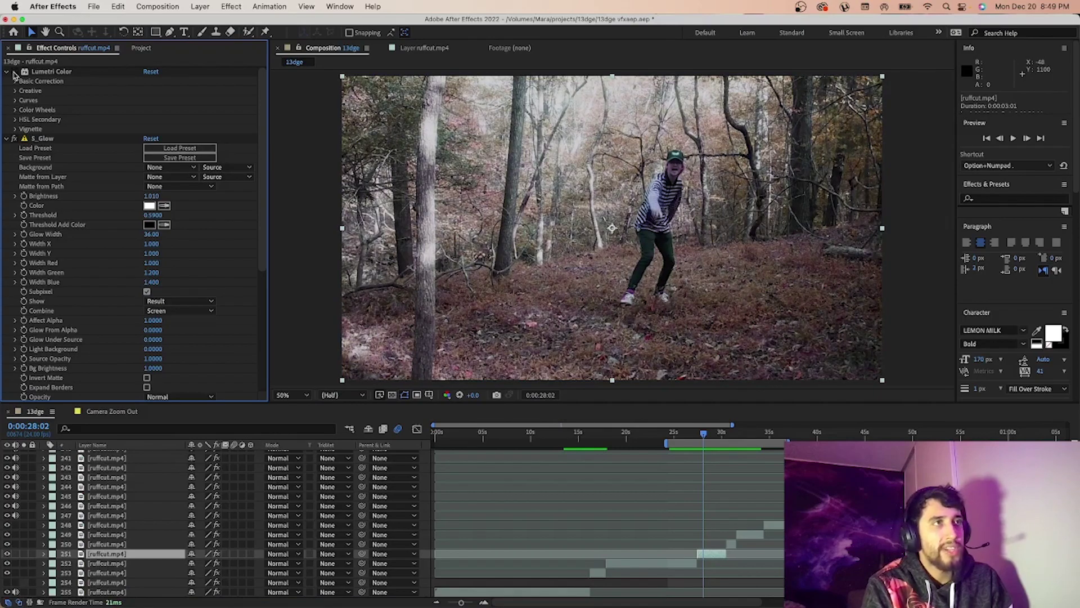
Step: Compare the ruffcut.mp4 clip with its Lumetri Color and Hue/Saturation effects switched off and on
left_click(15, 75)
left_click(16, 75)
scroll(79, 143, "down", 6)
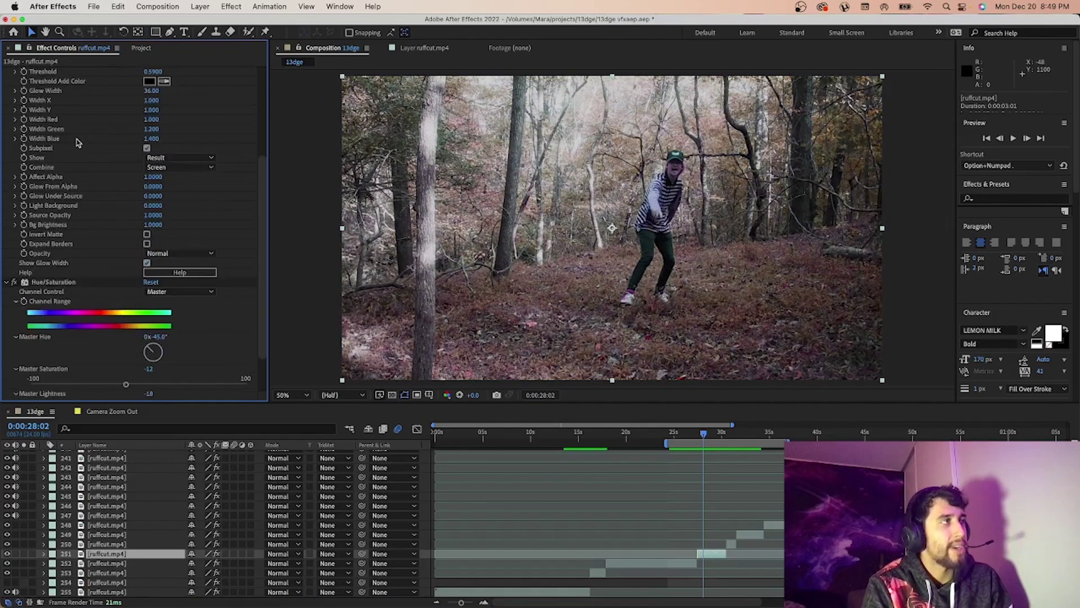
left_click(16, 274)
scroll(67, 170, "up", 6)
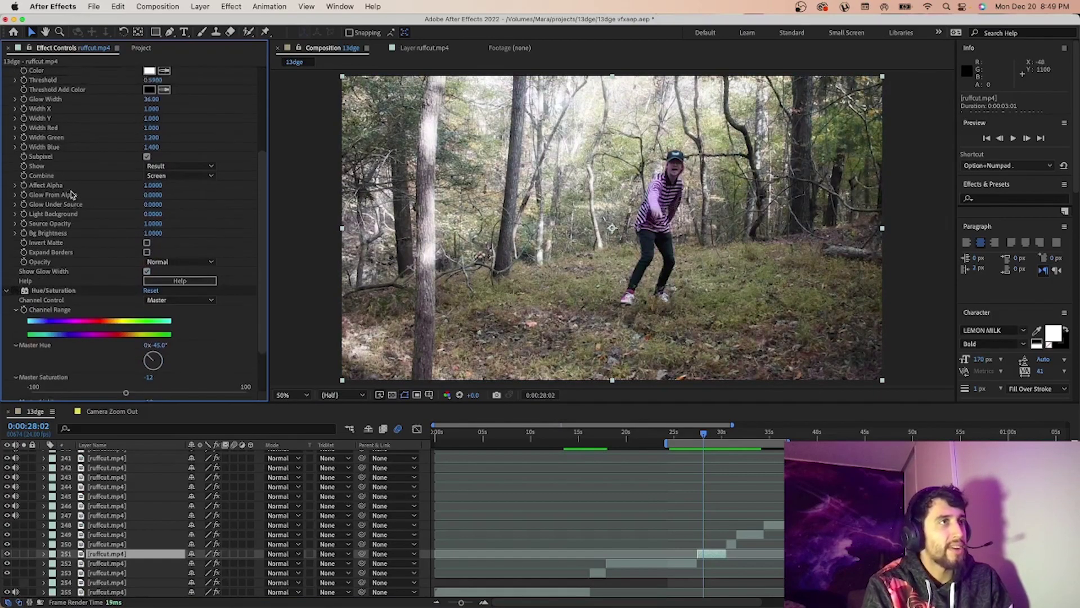
left_click(15, 75)
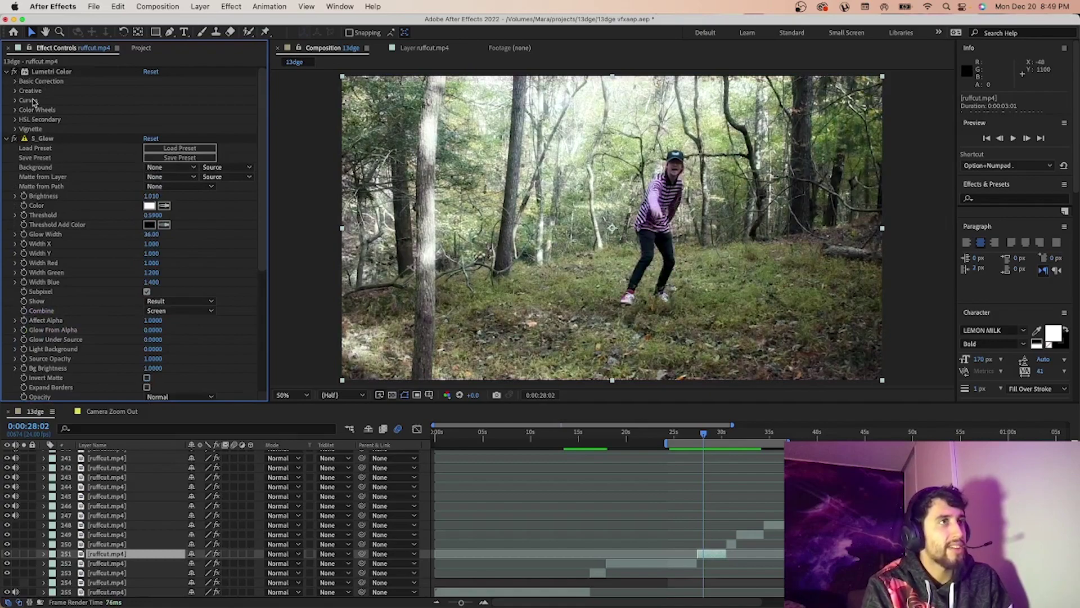
scroll(70, 175, "down", 4)
left_click(15, 290)
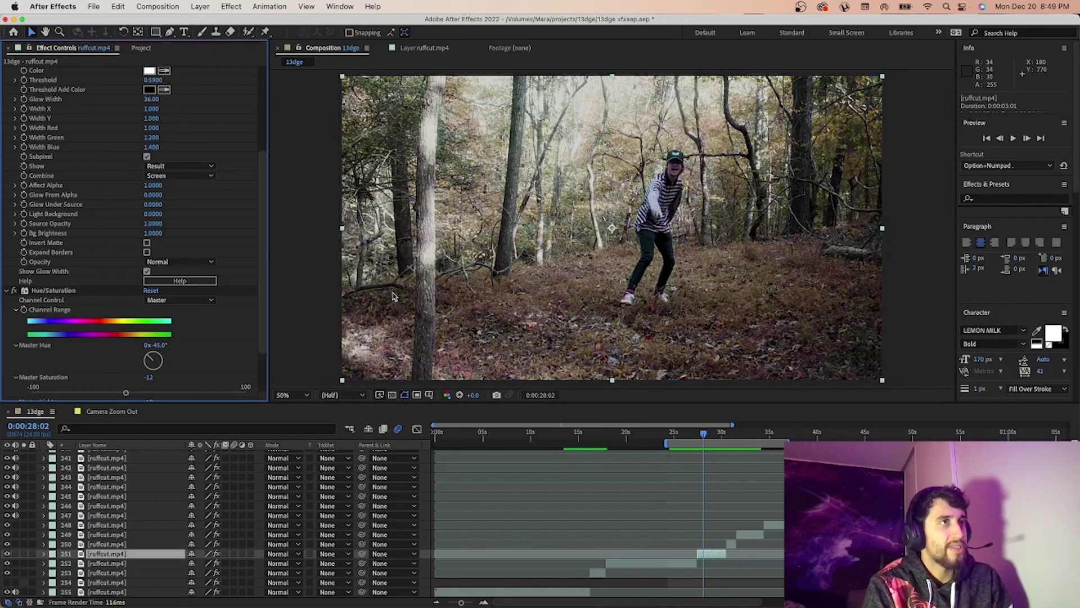
Step: Go to 0:00:27:11, add Large_Wide_Ground_Fire.mov above the ruffcut.mp4 clip and move it to the right of the man
left_click_drag(706, 440, 701, 439)
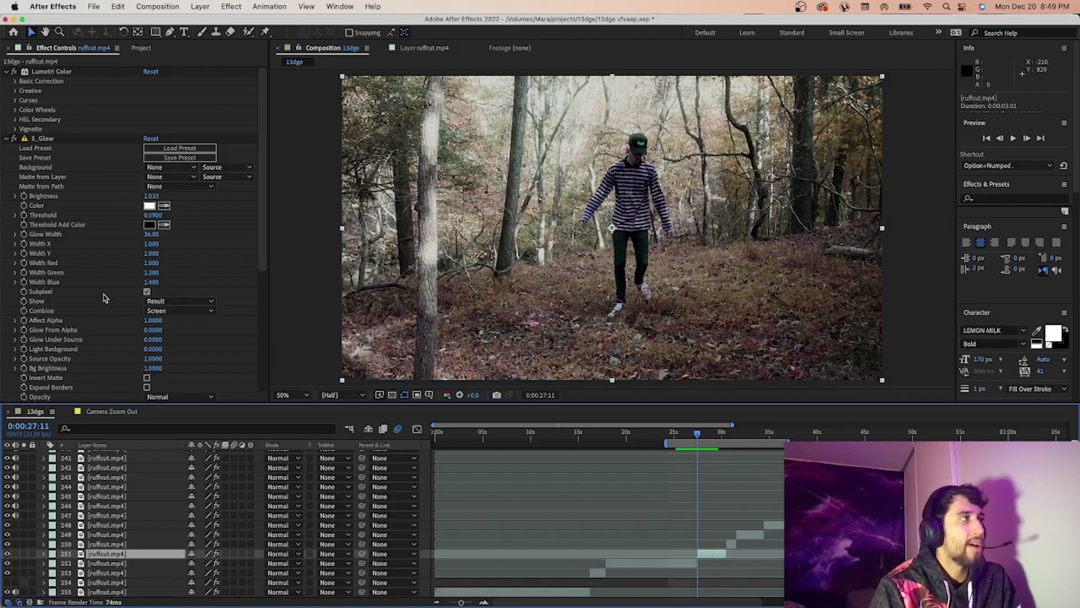
scroll(104, 298, "down", 6)
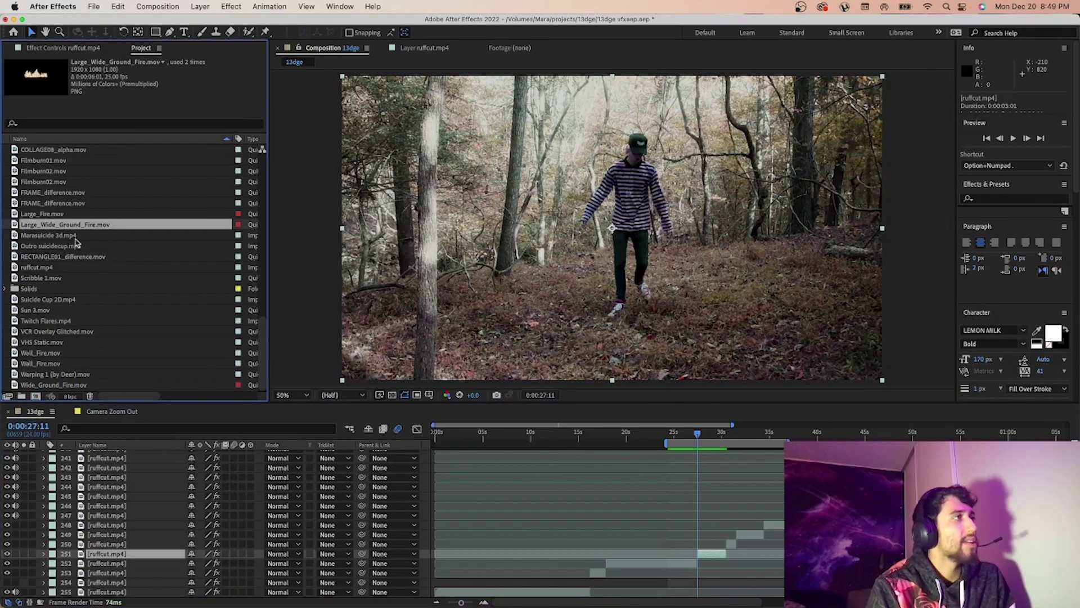
left_click_drag(70, 228, 714, 504)
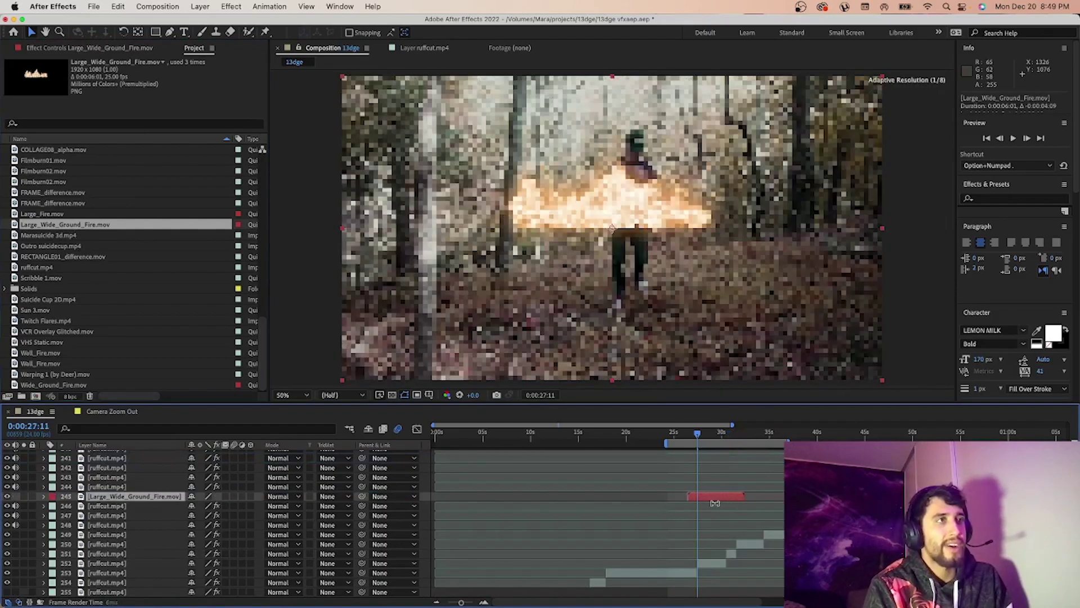
left_click_drag(618, 277, 749, 231)
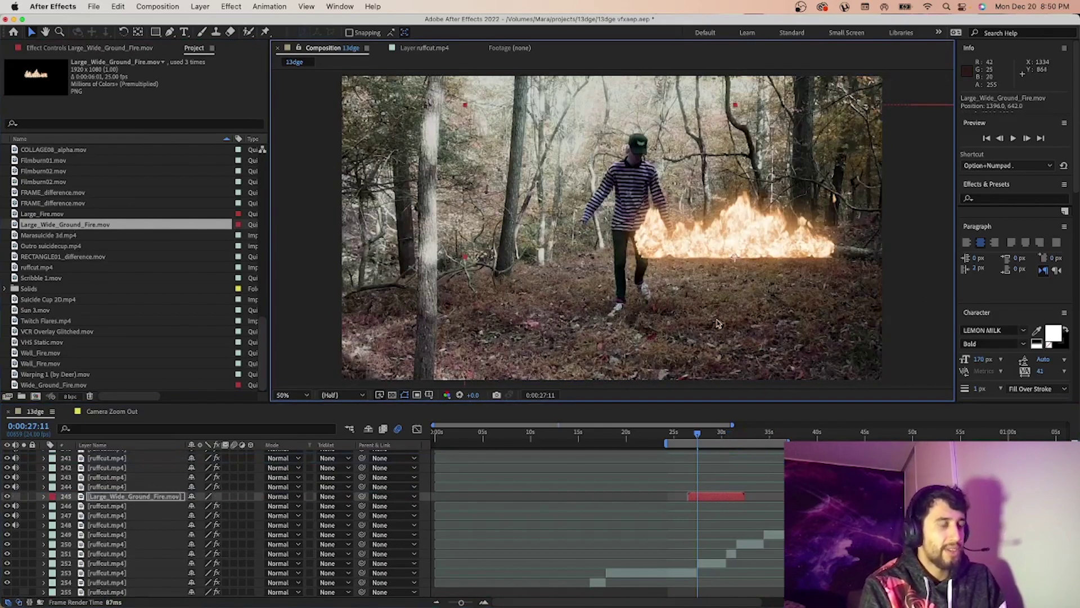
Step: Rotate the Large_Wide_Ground_Fire.mov layer to -8° and move it onto the ground left of the man
key("r")
mouse_move(198, 509)
left_mouse_down()
mouse_move(190, 515)
mouse_move(206, 517)
left_mouse_up()
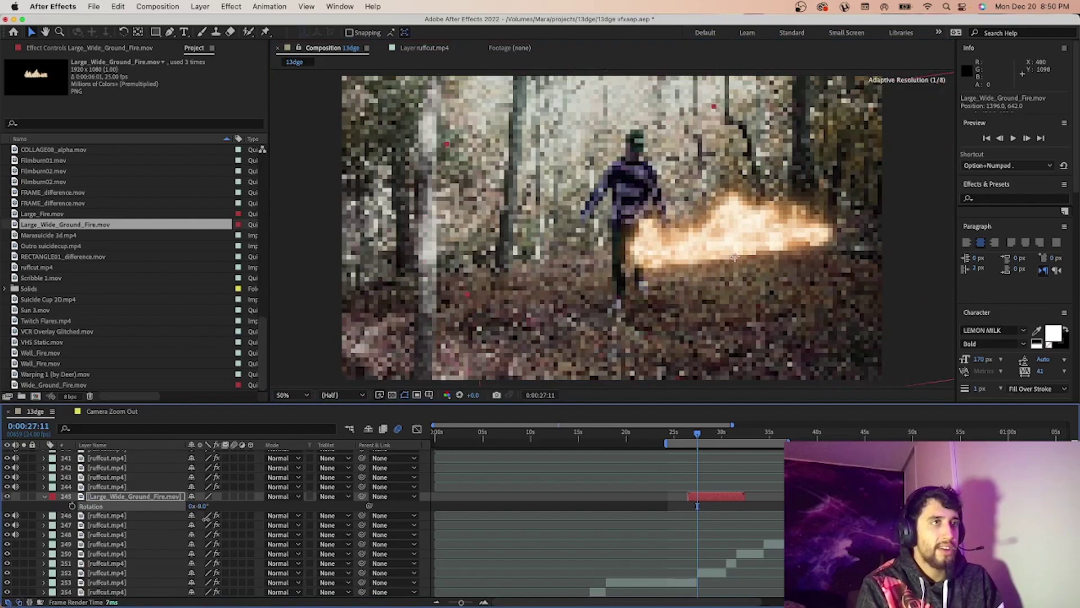
left_click_drag(774, 240, 542, 260)
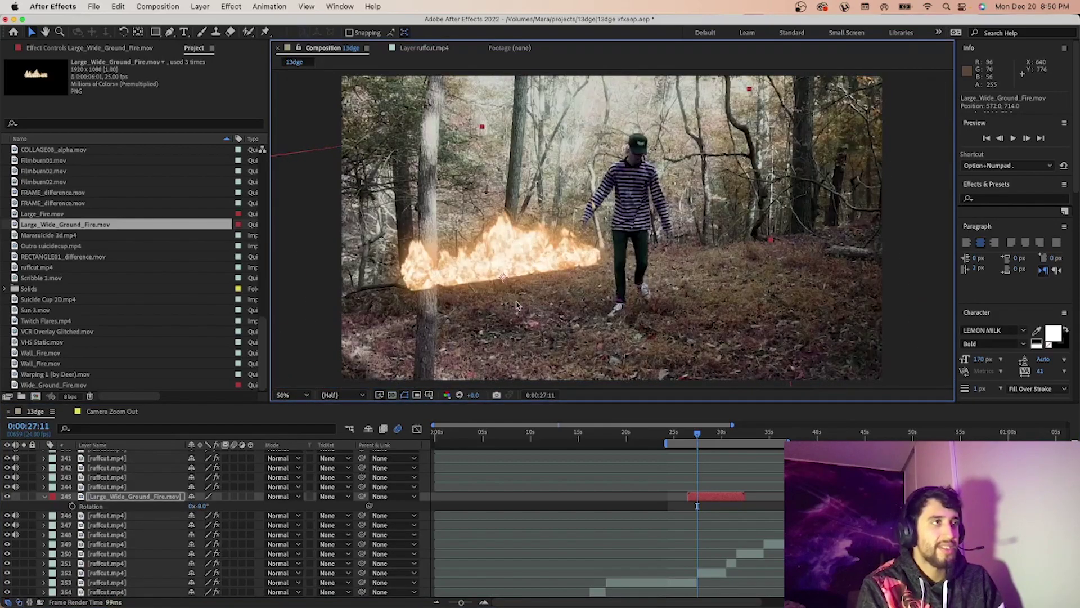
Step: Scale the wide ground fire to 70%, fitting it between tree and man, and start its layer at 0:00:27:11
key("s")
left_click_drag(208, 506, 194, 507)
left_click_drag(538, 268, 553, 258)
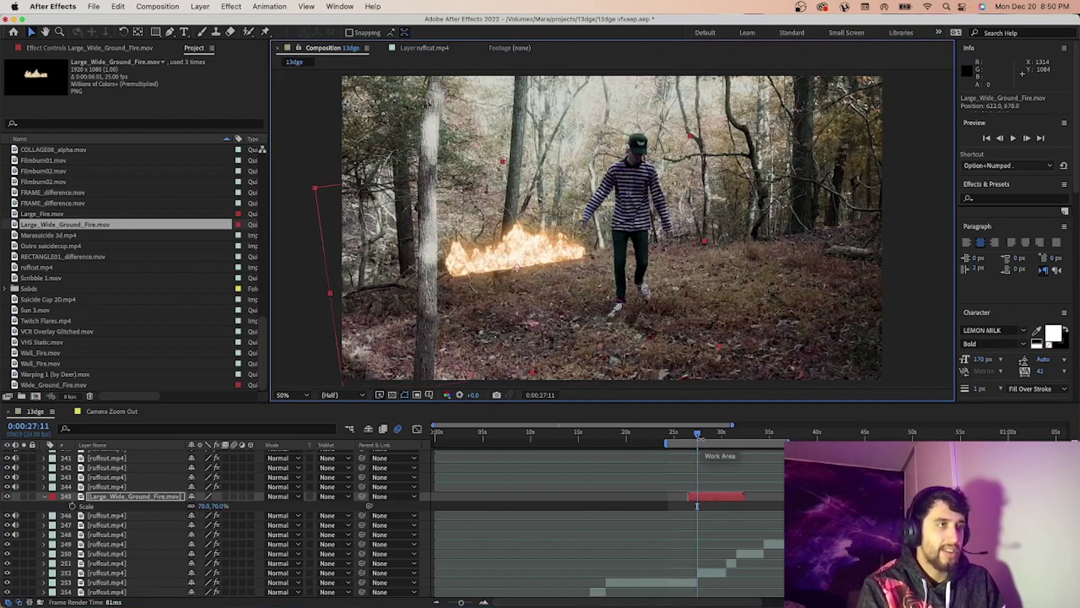
key("bracketleft")
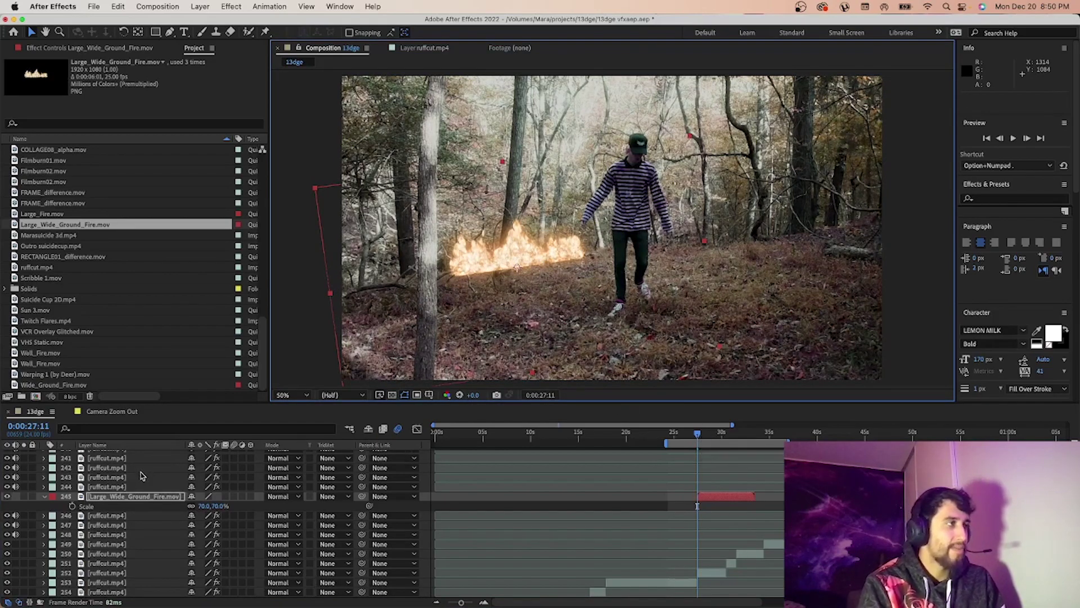
Step: Add Large_Fire.mov starting at 0:00:27:11 and position it on the ground to the right of the man
left_click_drag(54, 215, 710, 479)
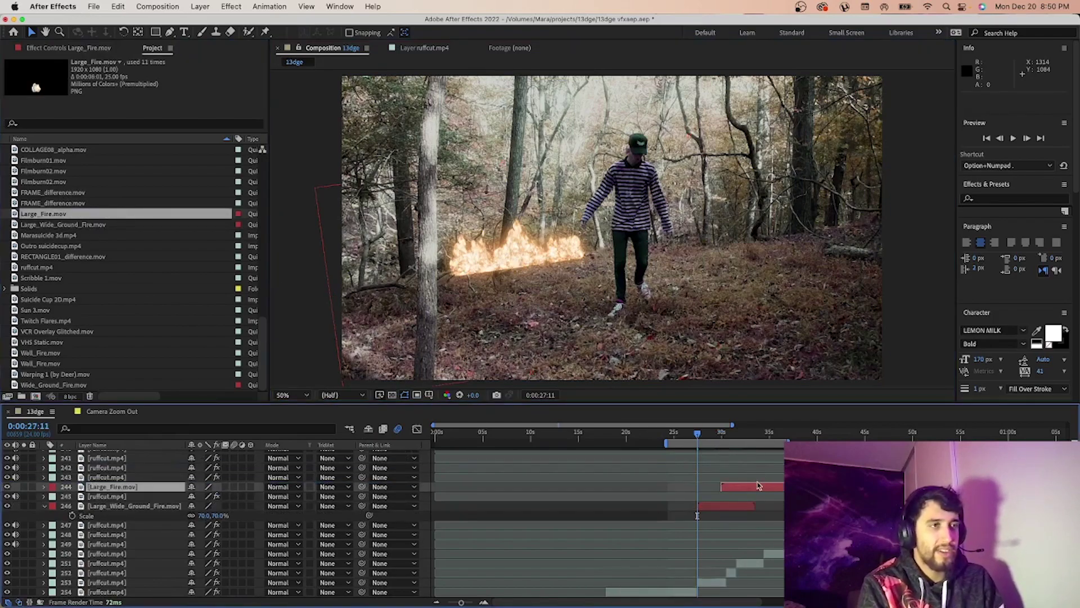
key("bracketleft")
left_click_drag(641, 314, 762, 316)
Step: Scale the Large_Fire.mov layer to 297% and reposition it in the lower right foreground of the shot
key("s")
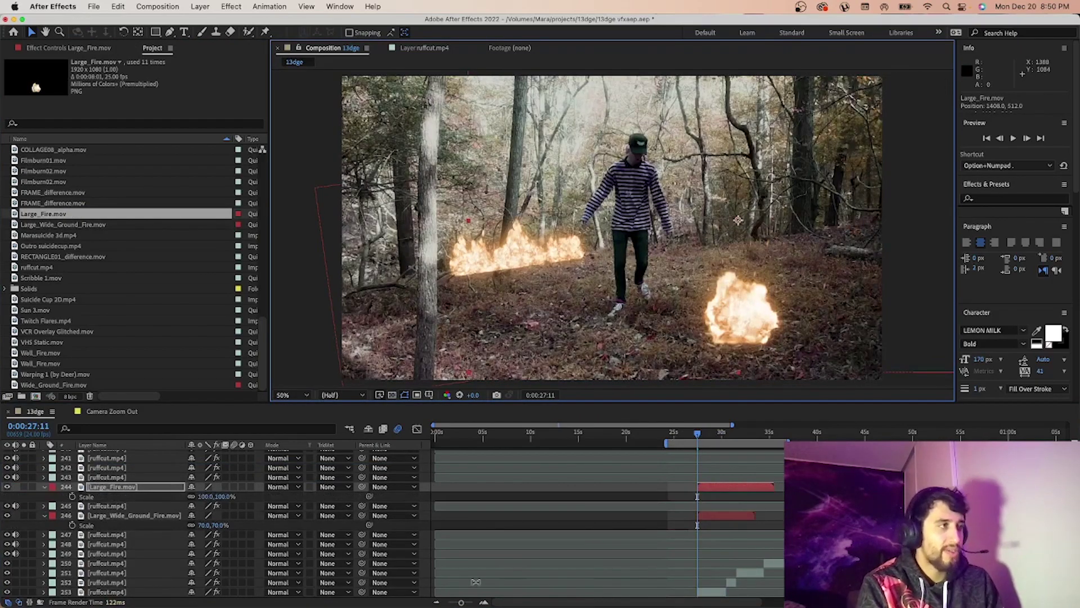
left_click_drag(205, 498, 324, 506)
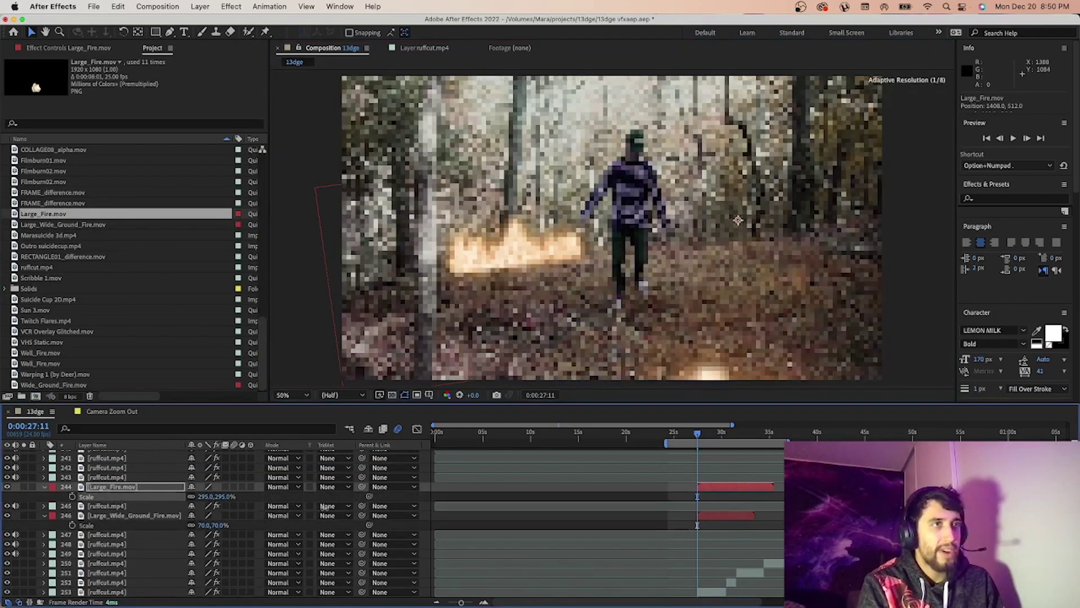
left_click_drag(768, 336, 770, 283)
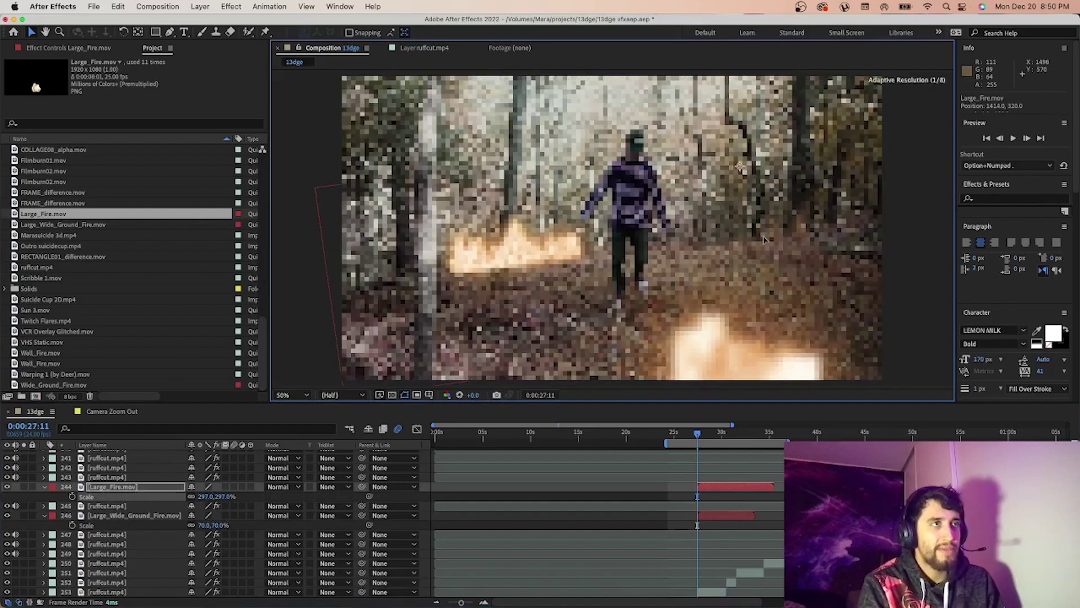
Step: Add Wide_Ground_Fire.mov starting at 0:00:28:06 and rotate it upright against the tree trunk on the left
left_click_drag(54, 385, 591, 312)
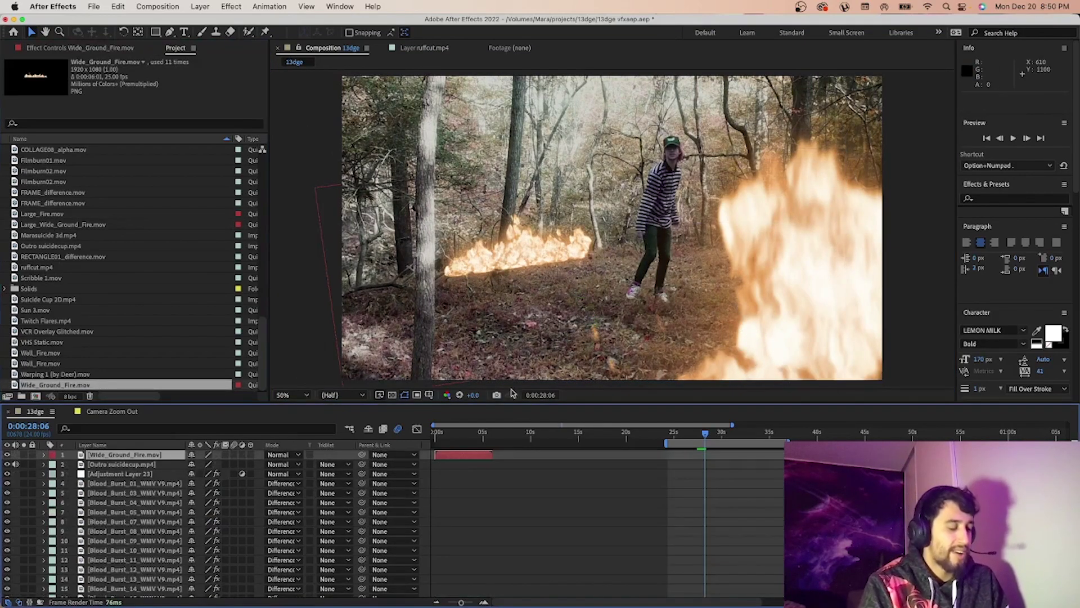
key("bracketleft")
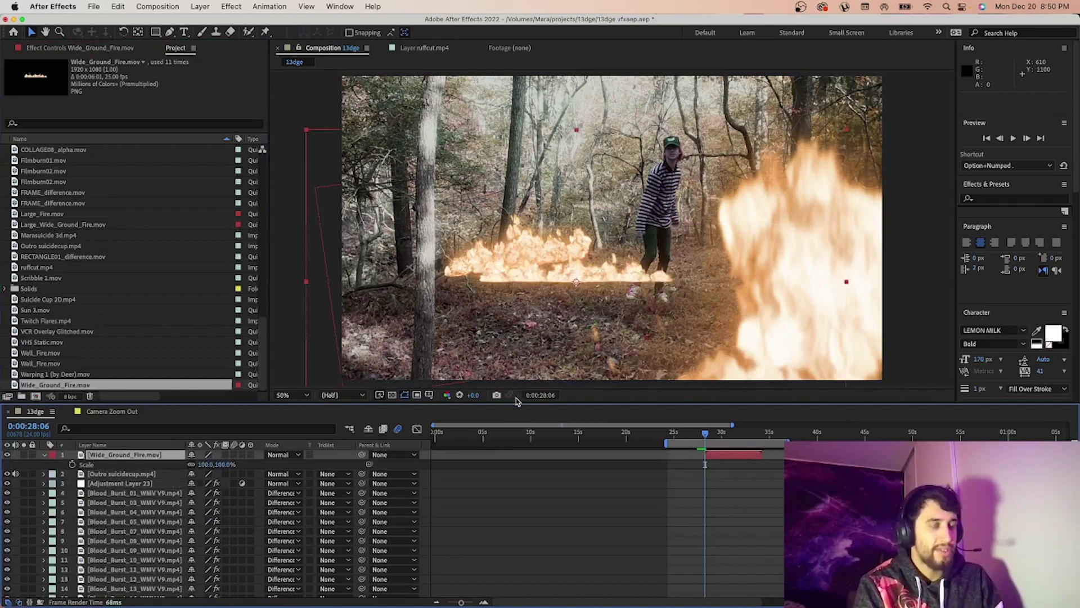
key("r")
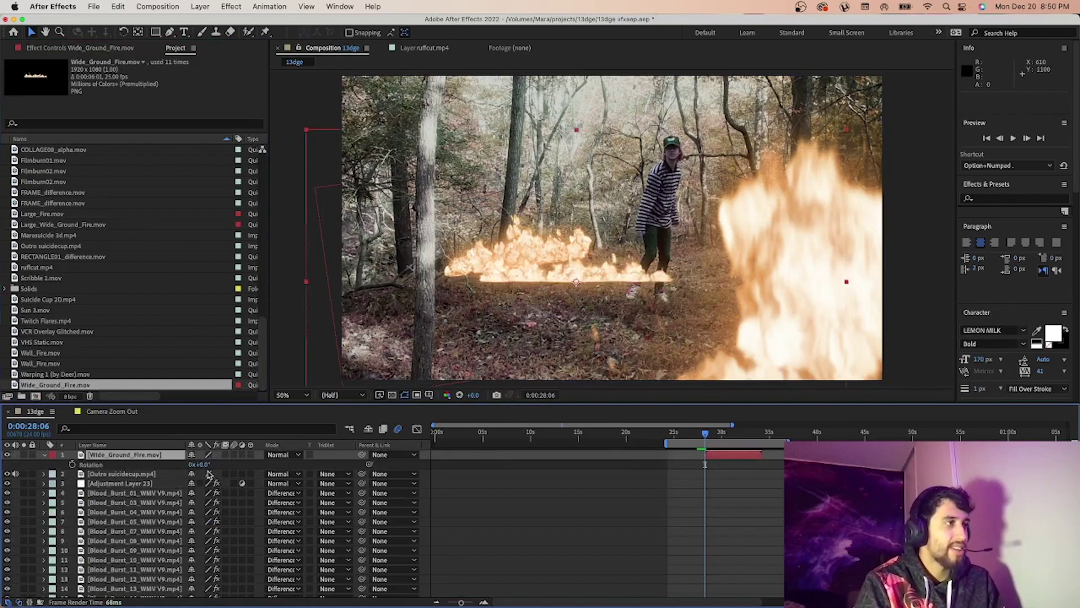
left_click_drag(201, 464, 266, 474)
left_click_drag(583, 279, 433, 244)
Step: Scale the tree trunk fire to 156% and fine-tune its alignment along the trunk
key("s")
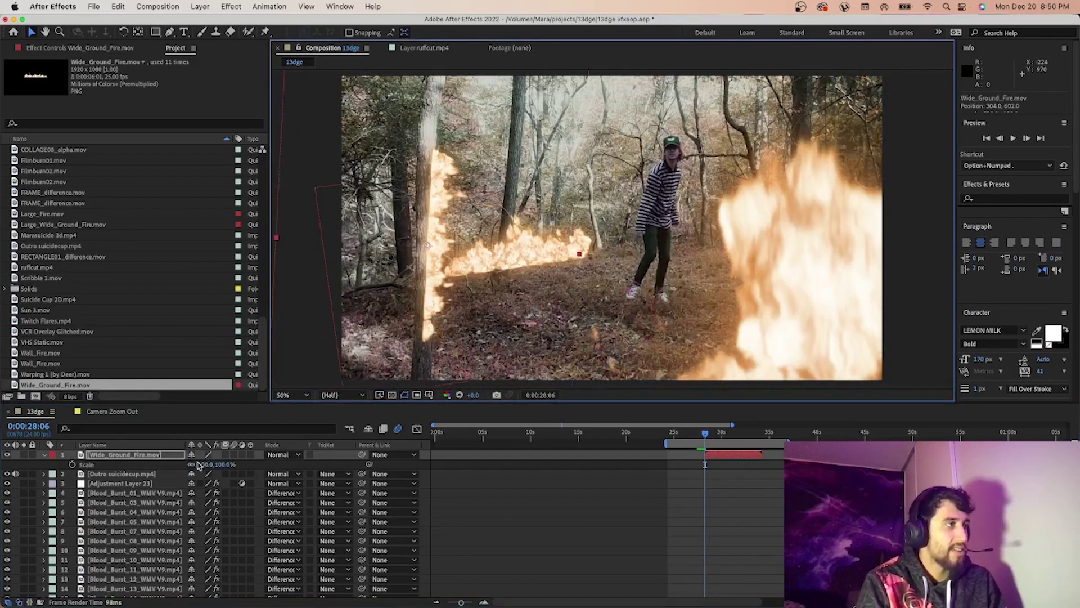
left_click_drag(198, 464, 229, 465)
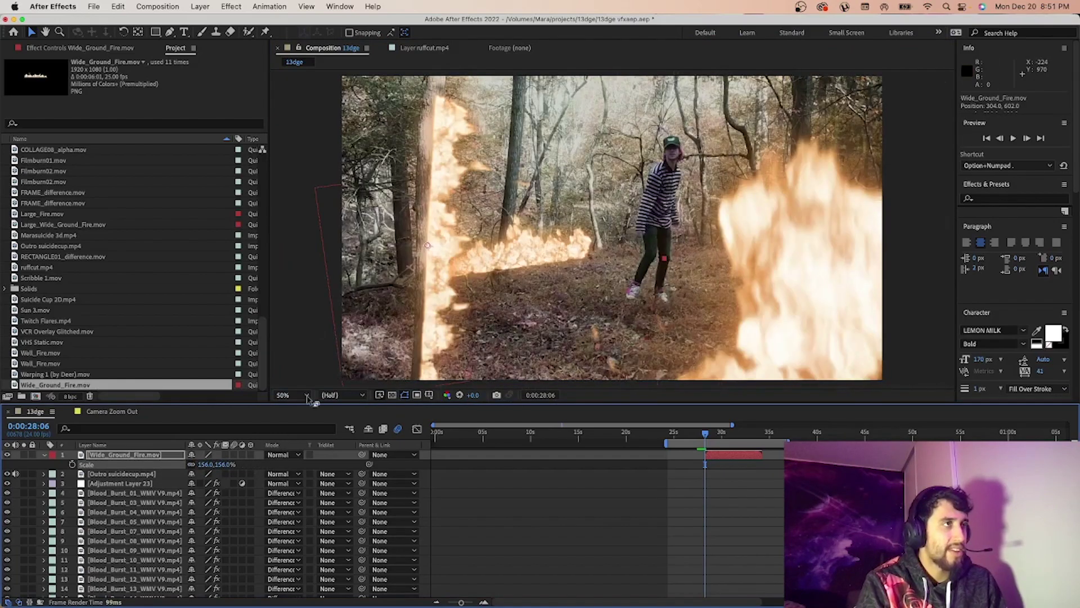
left_click_drag(442, 300, 447, 296)
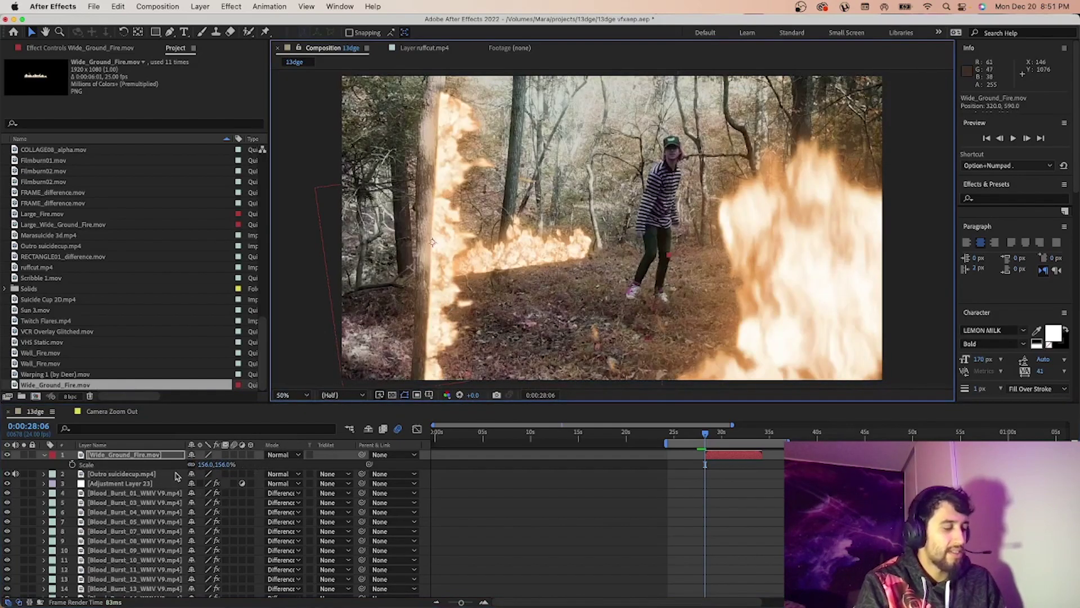
key("r")
left_click_drag(198, 464, 205, 464)
left_click_drag(457, 210, 460, 195)
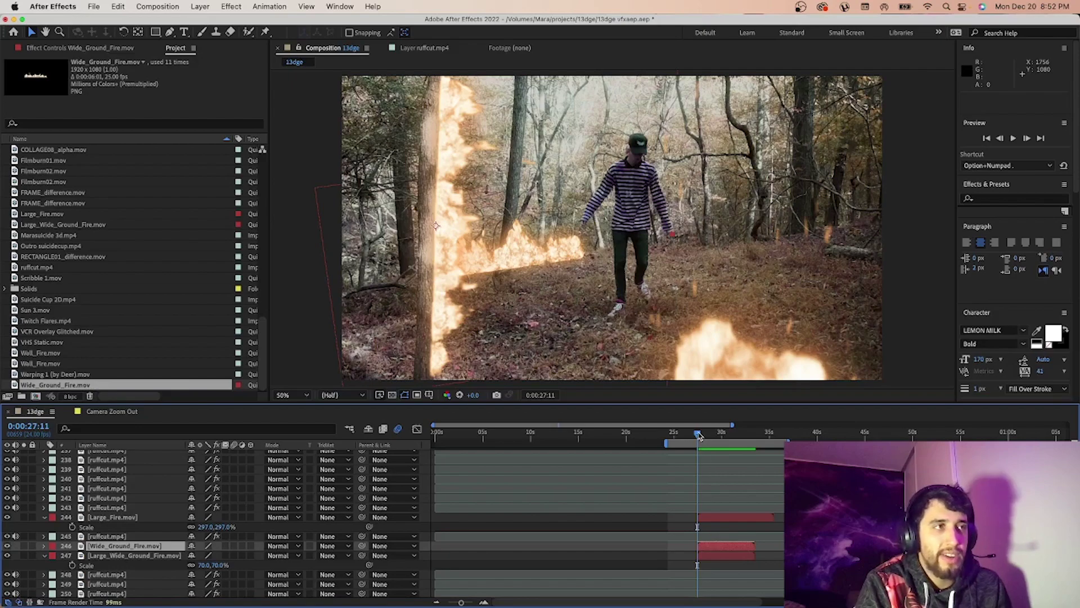
Step: Create an adjustment layer above the Wide_Ground_Fire.mov layer and trim its start to 0:00:27:11
left_click_drag(699, 434, 698, 436)
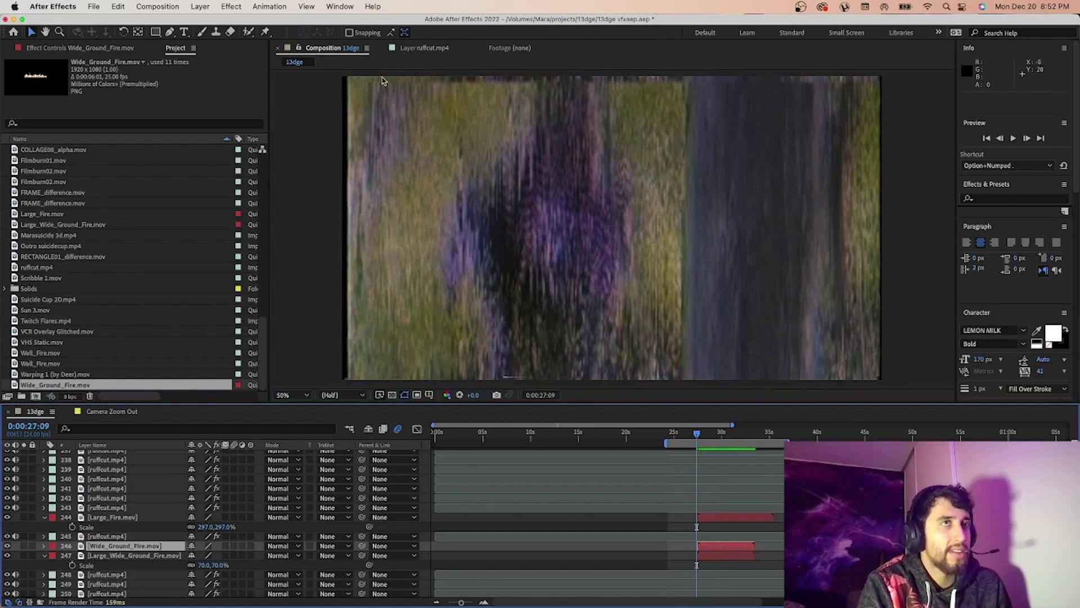
left_click(1028, 139)
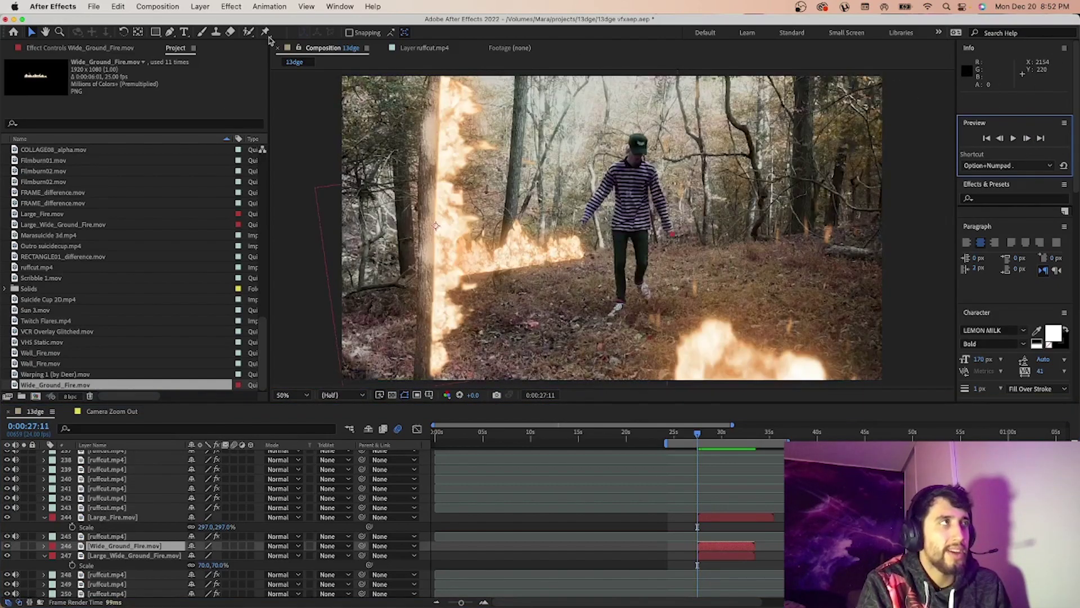
left_click(191, 9)
mouse_move(217, 23)
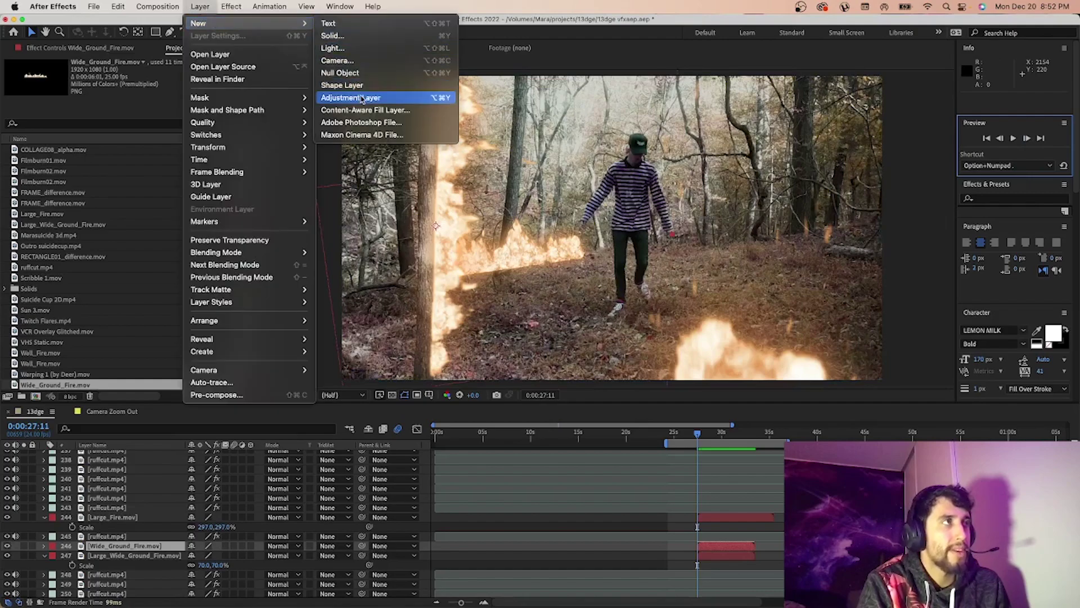
left_click(361, 99)
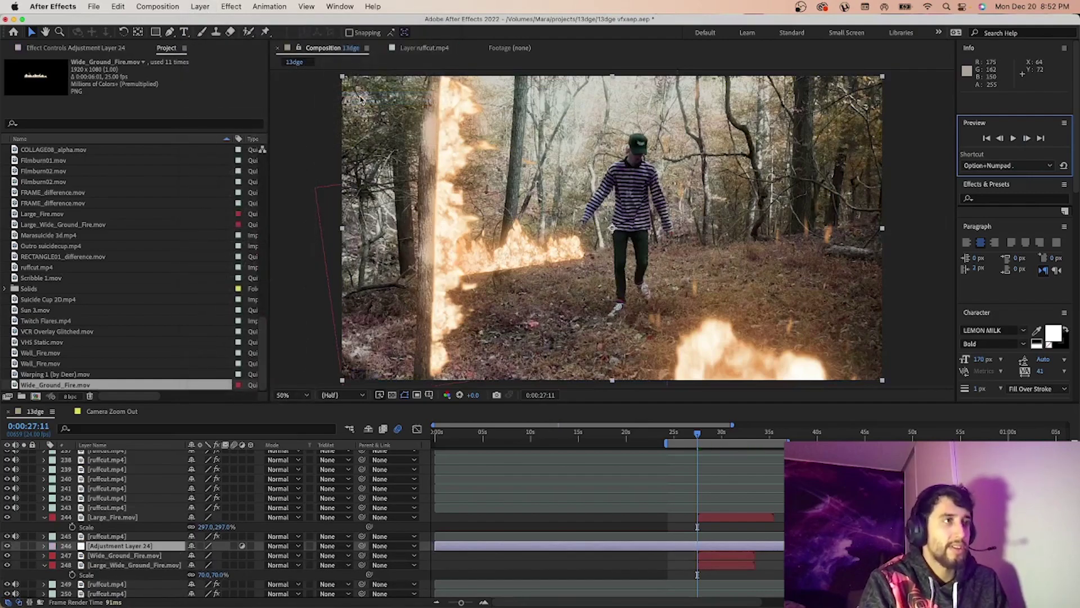
key("alt+bracketleft")
Step: Find the Transform effect and apply it to the new adjustment layer
left_click(993, 200)
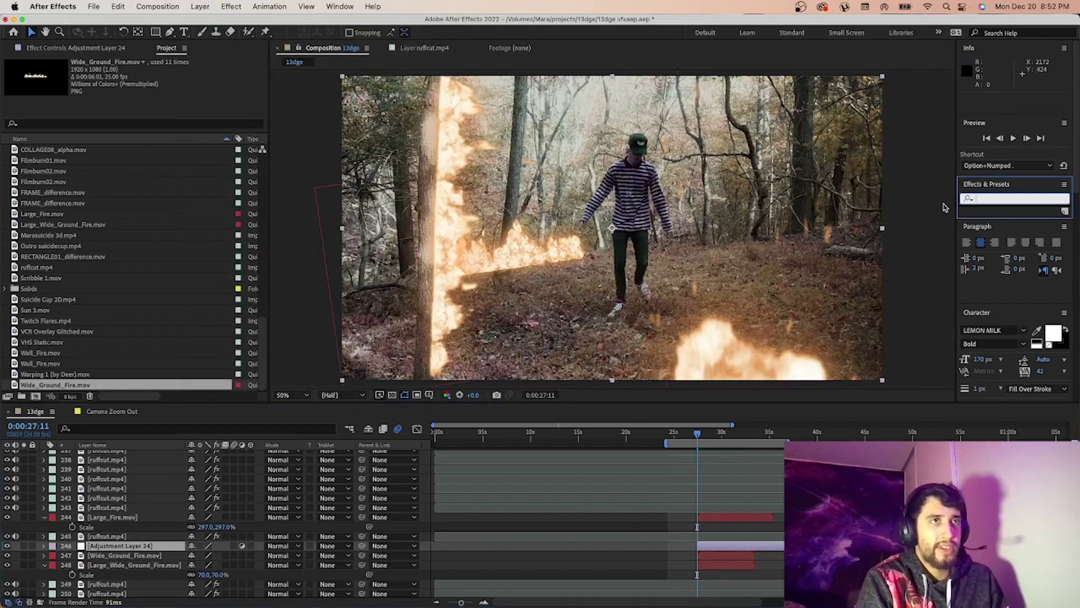
type("transform")
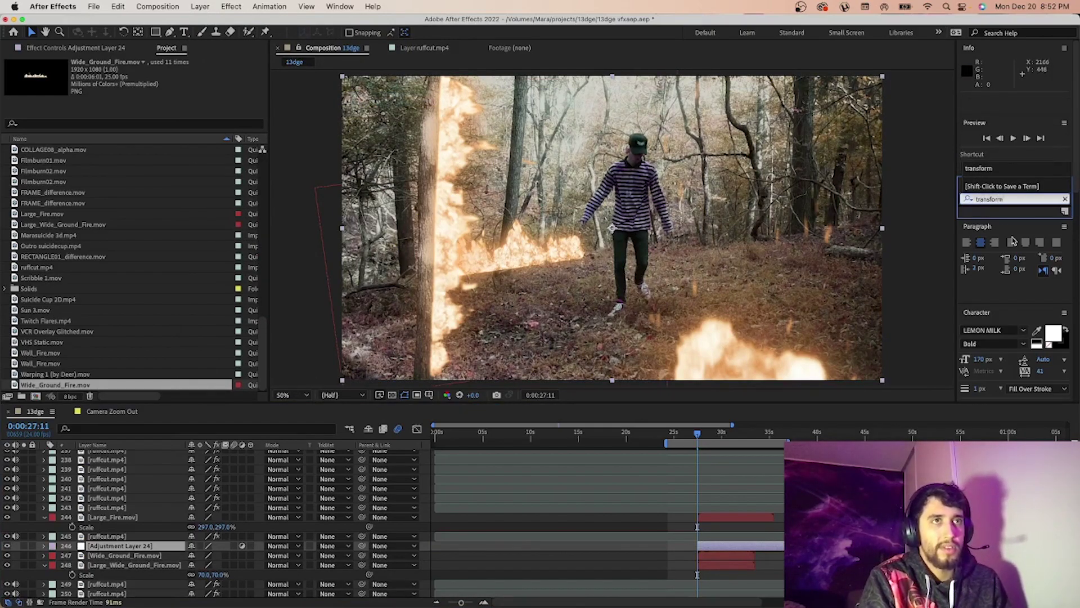
left_click(1062, 213)
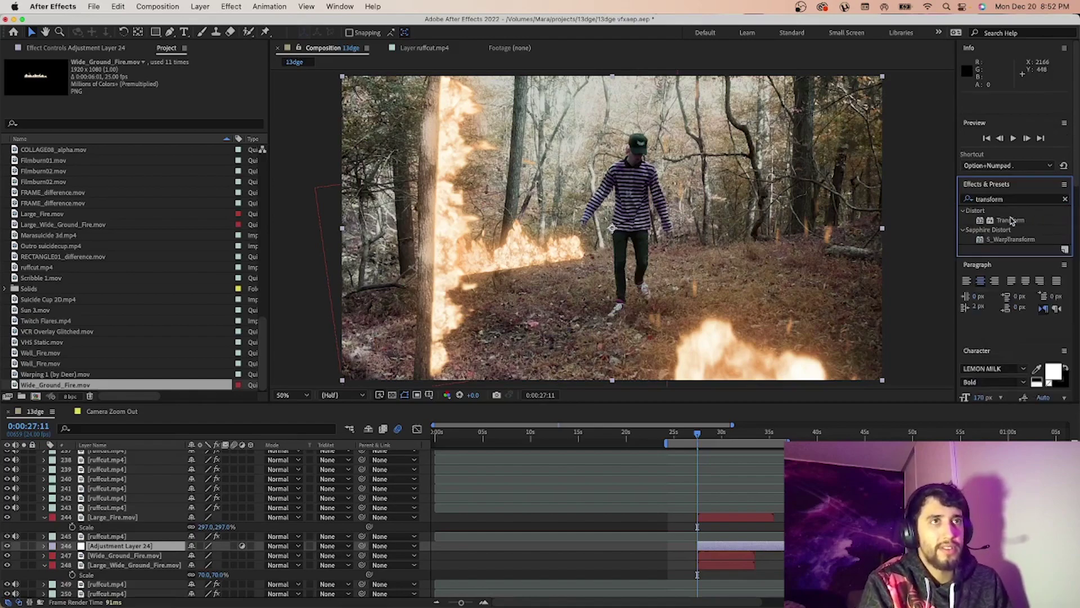
left_click_drag(1011, 220, 737, 547)
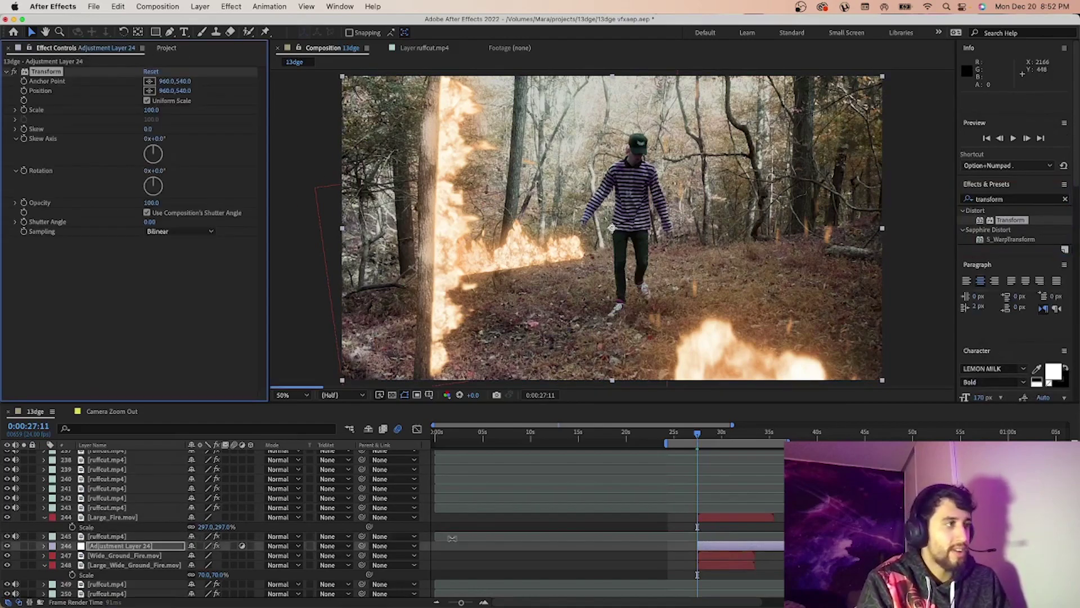
Step: Move the adjustment layer above Large_Fire.mov and start keyframes for its Transform Position and Scale at 0:00:27:11
left_click_drag(142, 547, 141, 514)
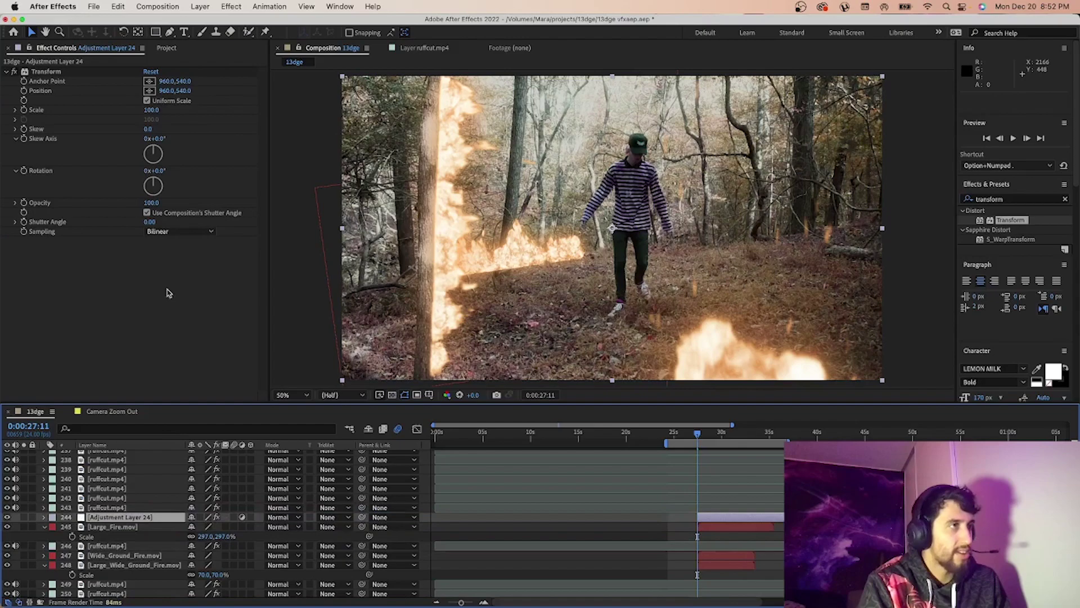
left_click(25, 100)
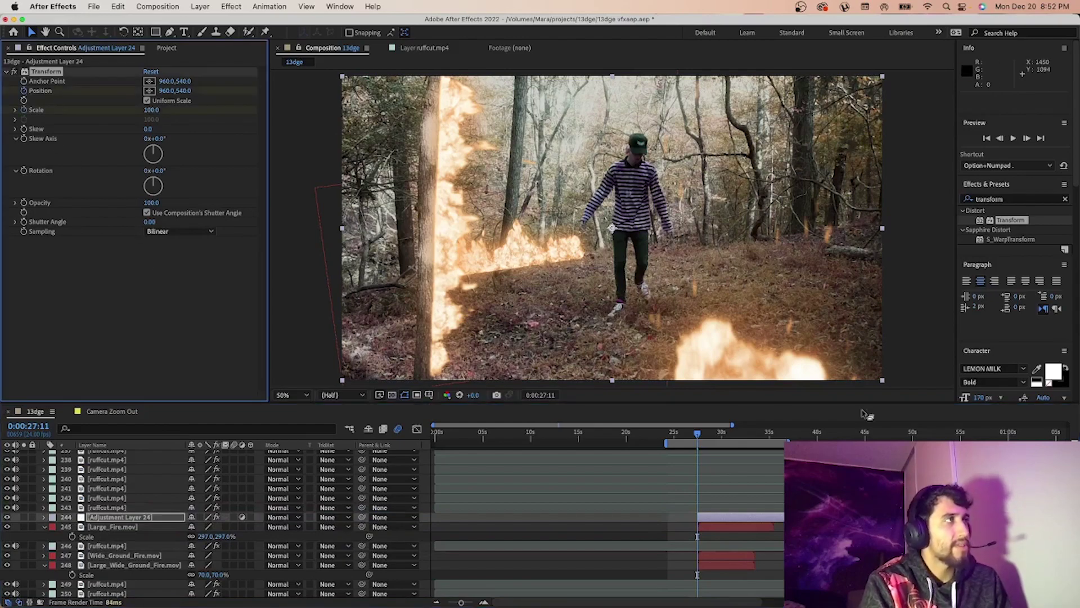
Step: Trim the ends of the adjustment layer and the Large_Fire, Wide_Ground_Fire and Large_Wide_Ground_Fire clips to 0:00:30:11
left_click(725, 433)
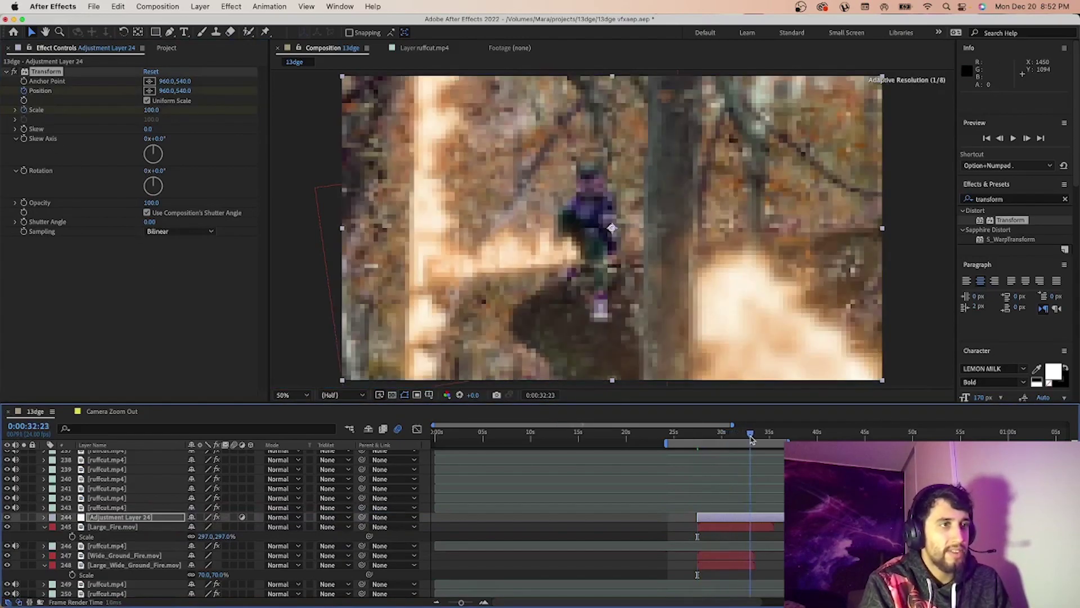
left_click(113, 527)
left_click(124, 555, "super")
left_click(110, 565, "super")
key("alt+bracketright")
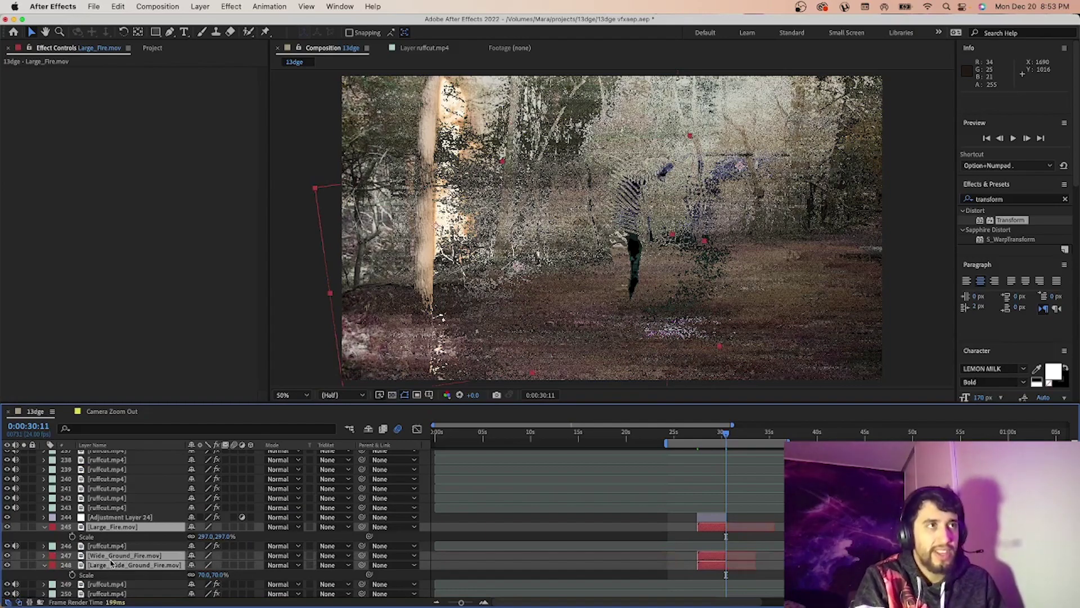
Step: Set the adjustment layer's Transform Scale to 147 at 0:00:30:11 and check the resulting zoom
left_click(129, 517)
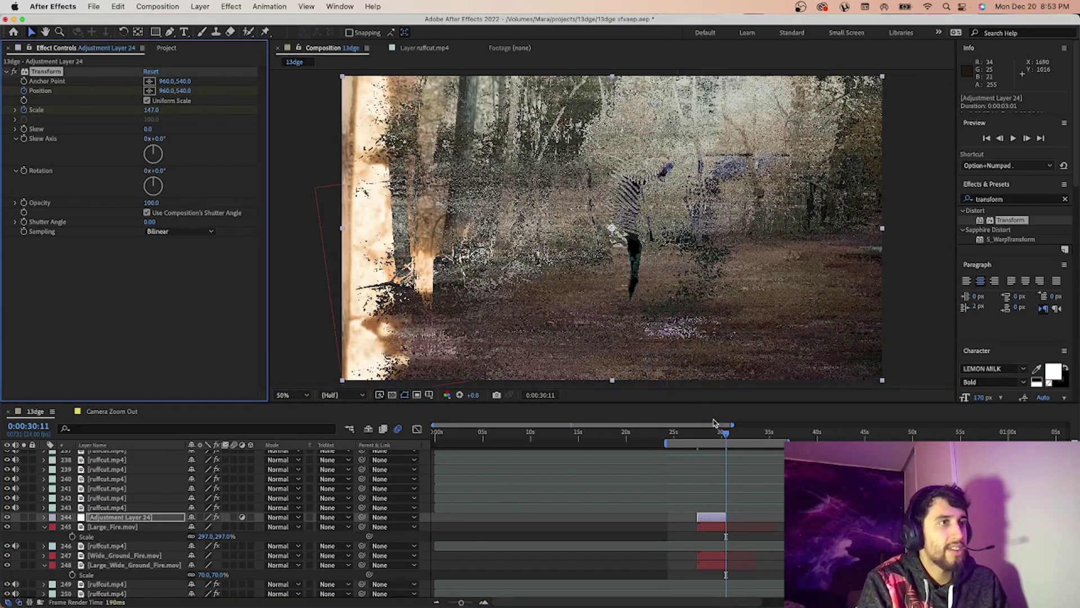
mouse_move(720, 433)
left_mouse_down()
mouse_move(697, 439)
mouse_move(723, 438)
left_mouse_up()
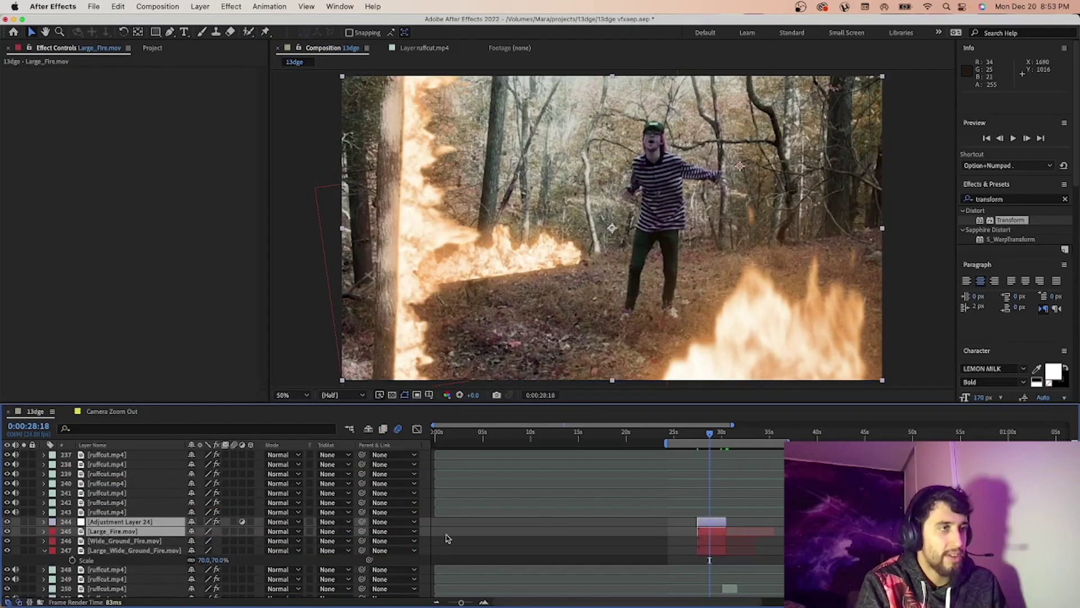
left_click(719, 466)
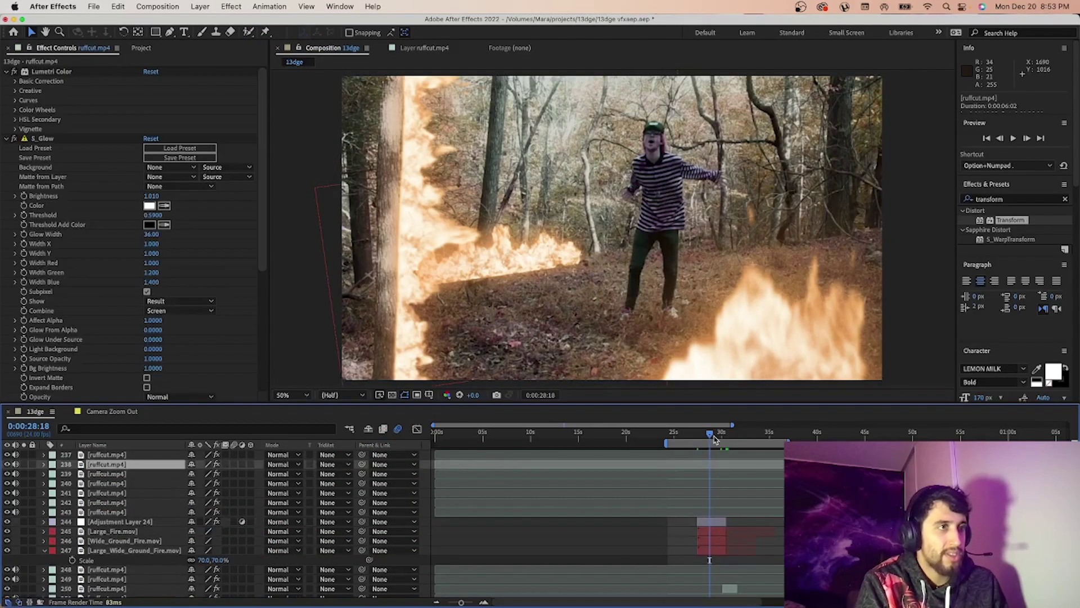
Step: Apply S_Shake to the adjustment layer, keyframing Amplitude at 0 on 0:00:28:23 and 0.5 on 0:00:30:11
left_click_drag(714, 439, 712, 439)
left_click(709, 525)
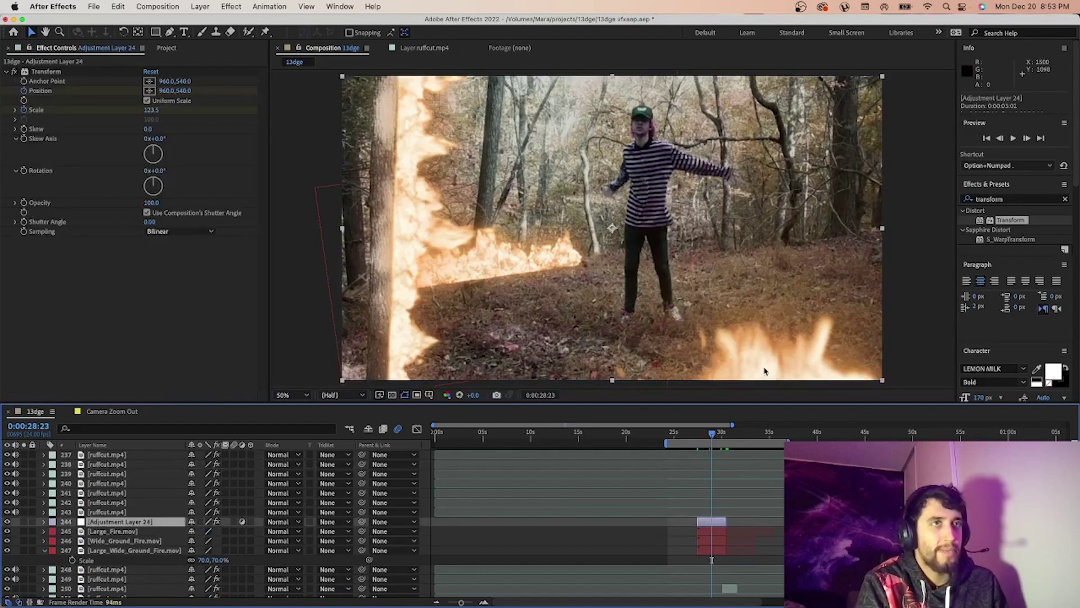
left_click(1007, 200)
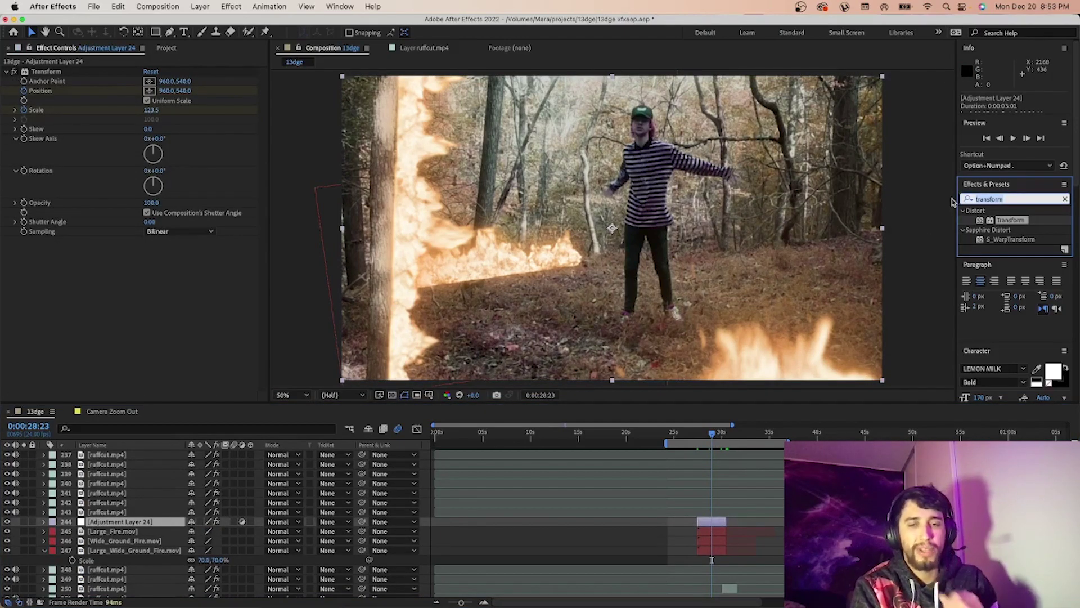
type("shake")
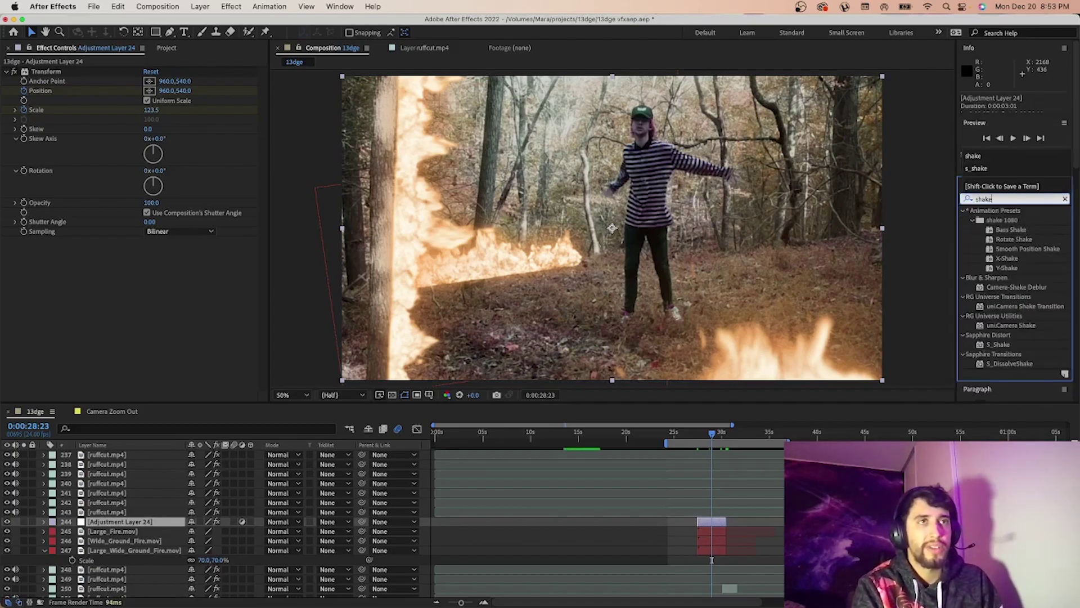
left_click_drag(998, 344, 716, 521)
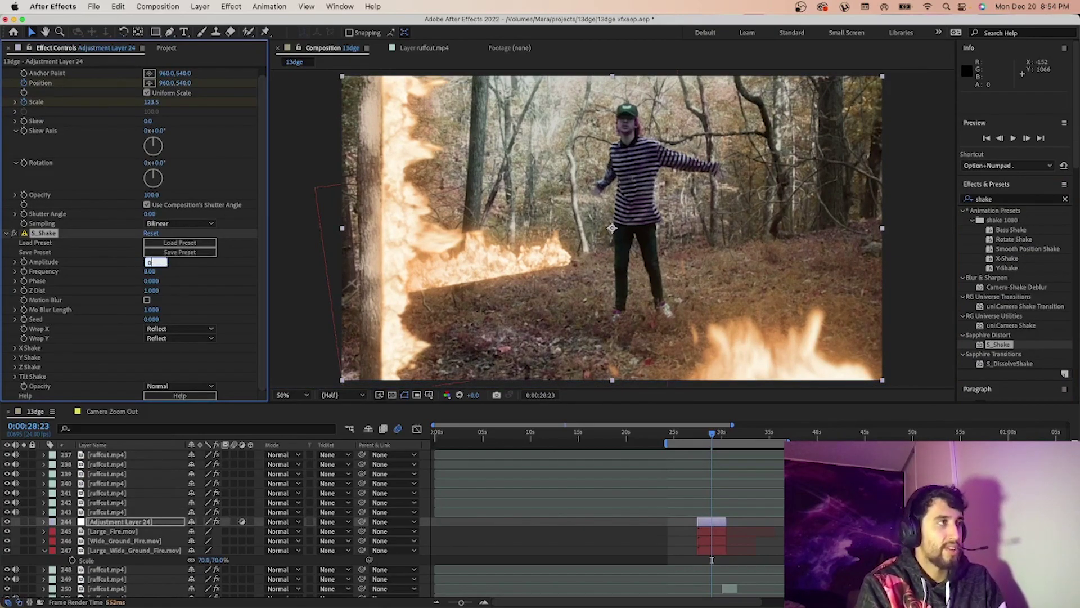
key("Return")
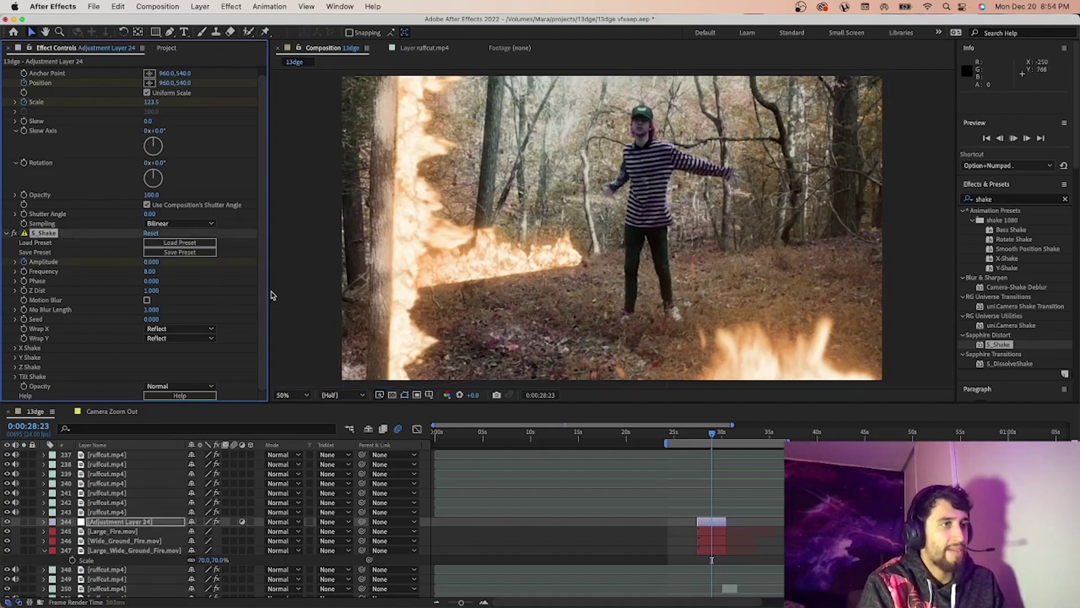
left_click(726, 434)
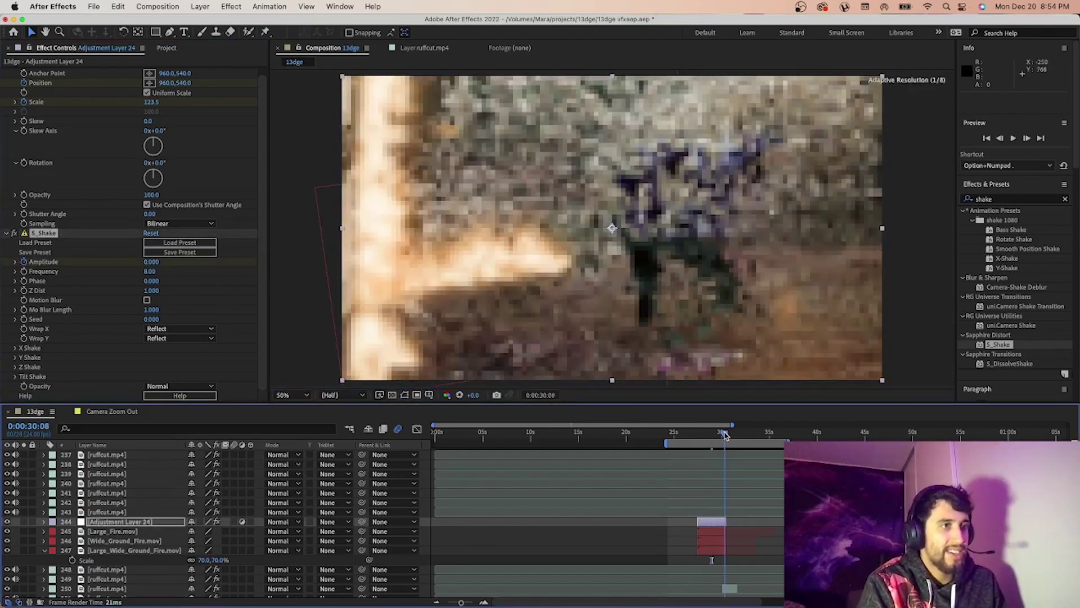
left_click(150, 262)
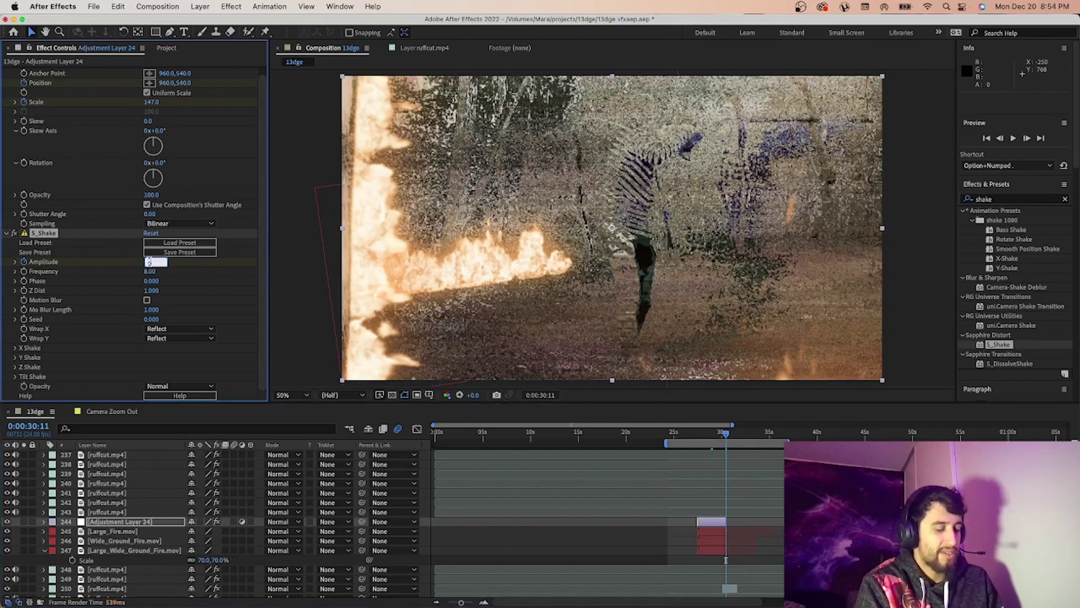
Step: Preview the fire shot with the zoom and shake from 0:00:26:15
left_click(690, 433)
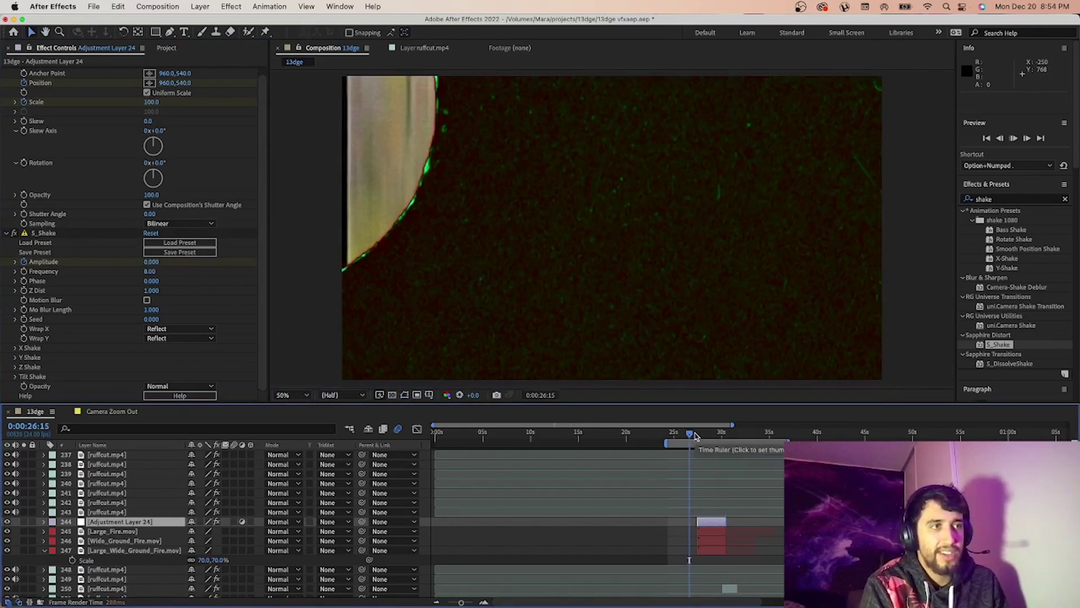
key("space")
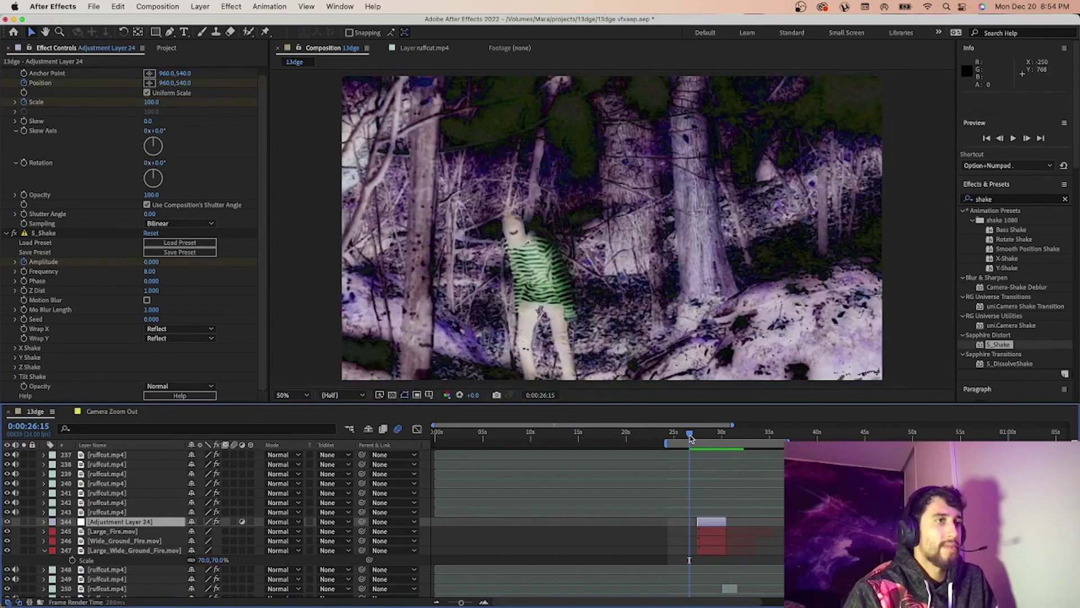
key("space")
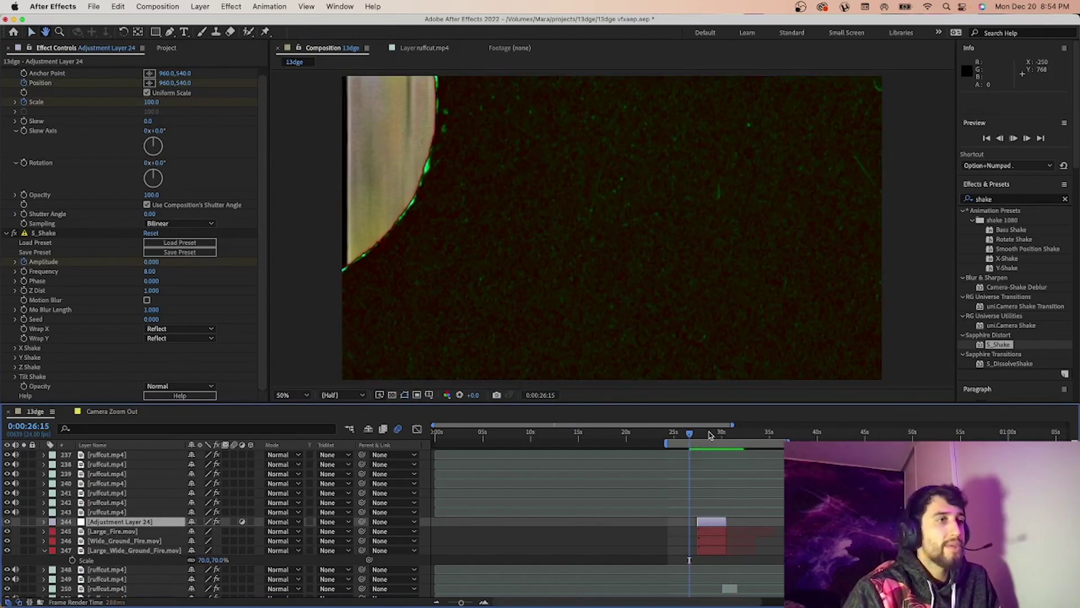
key("space")
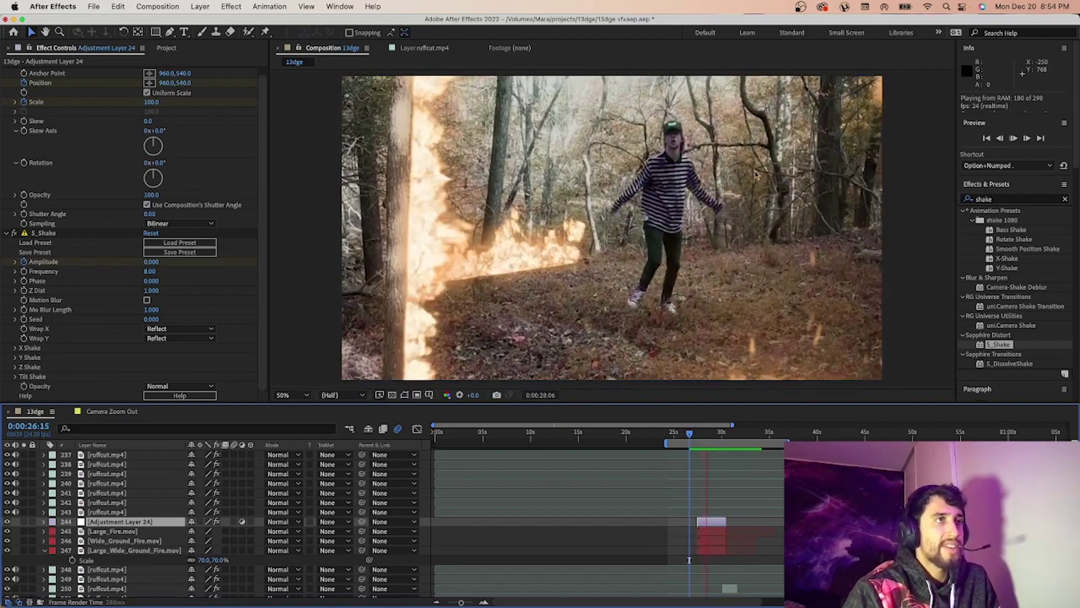
Step: Scrub past the fire shot and shift the work area to run from 0:00:34:04 to 0:00:46:13
left_click(879, 434)
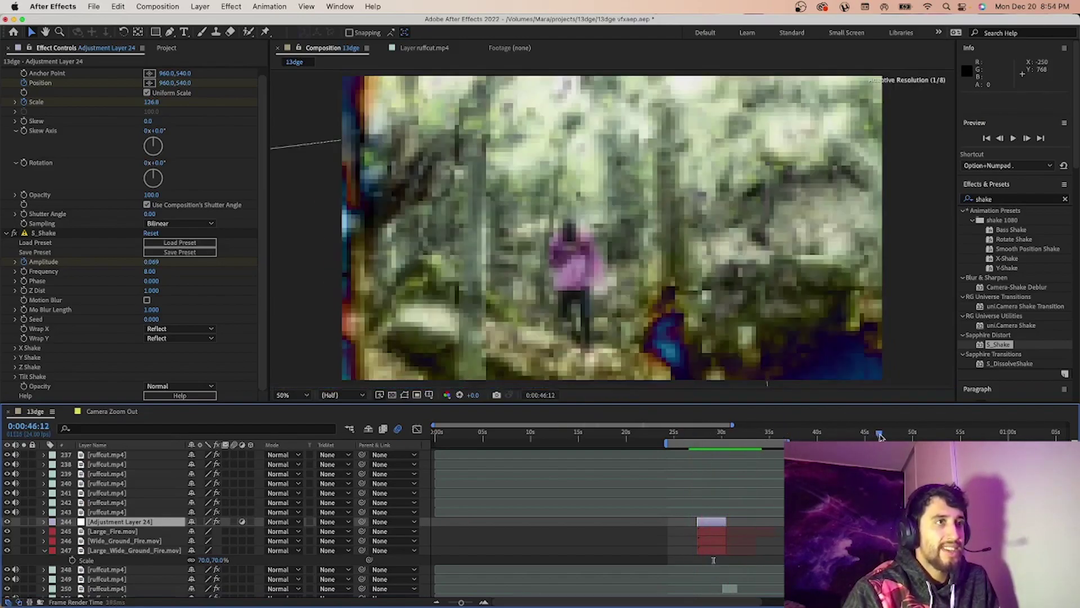
left_click_drag(880, 436, 542, 458)
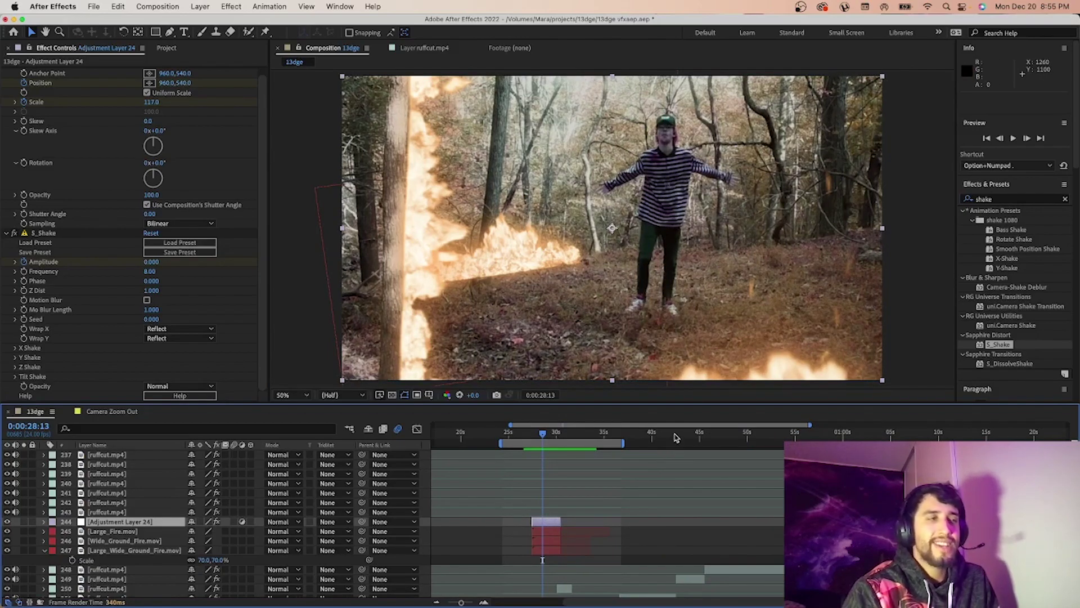
key("space")
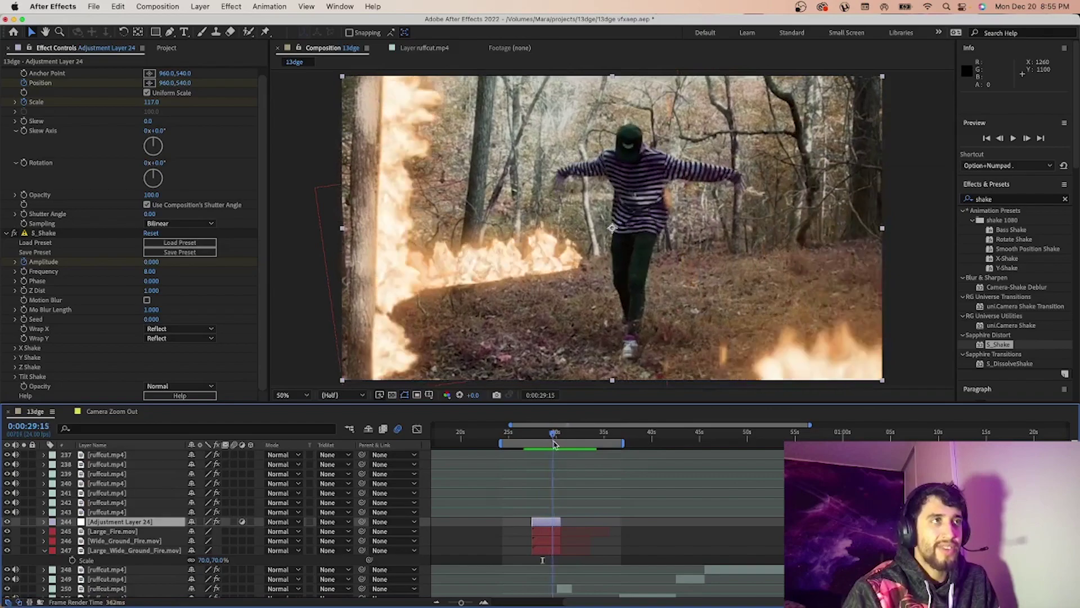
left_click_drag(557, 445, 679, 452)
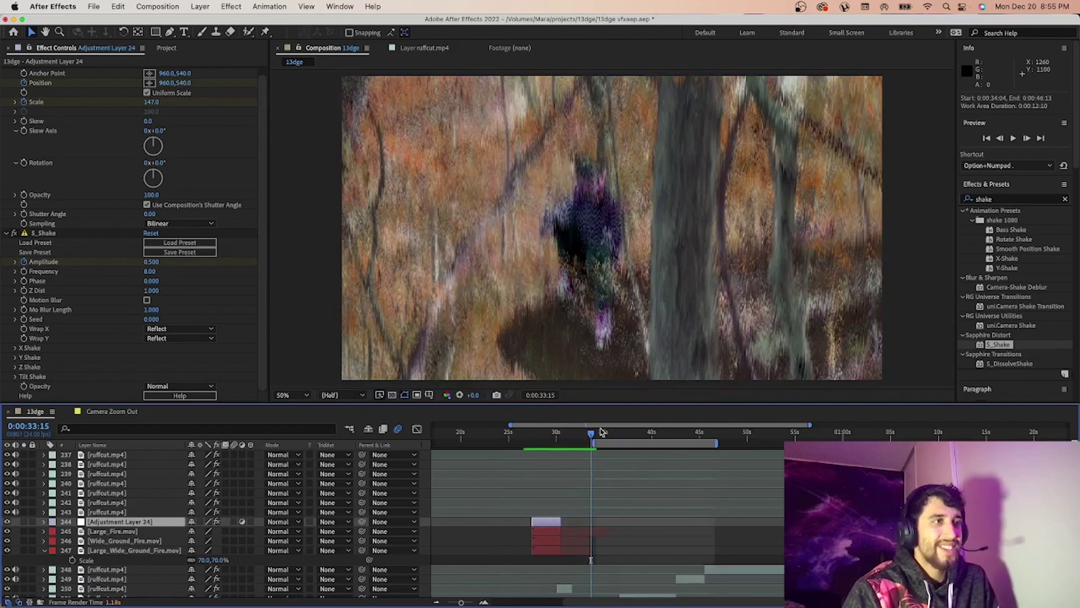
left_click_drag(603, 441, 634, 442)
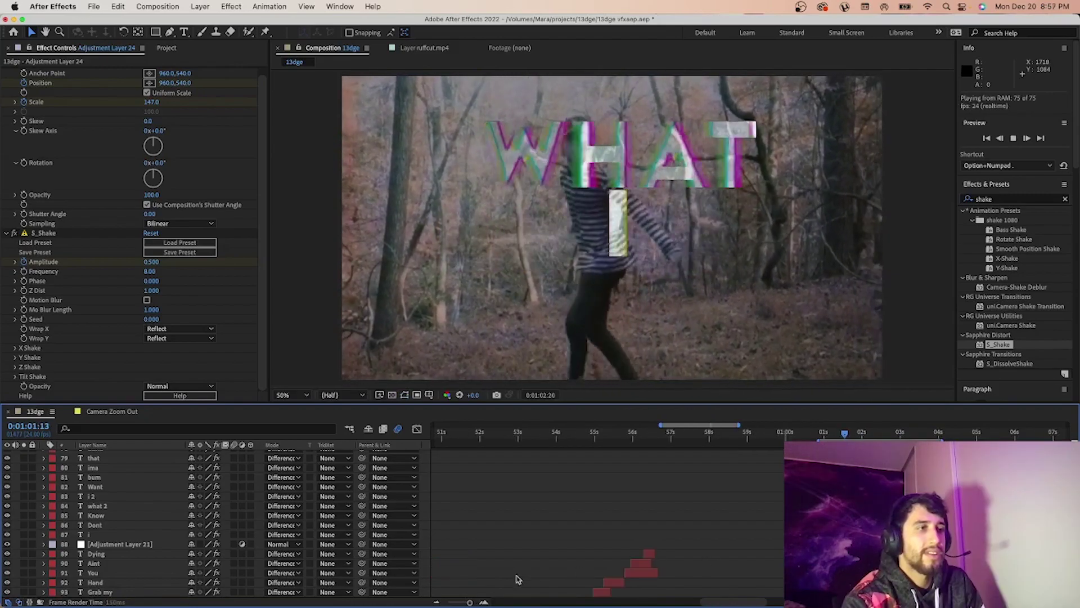
Step: Go to 0:01:01:20 and delete the six text layers from "Want" through "i" above Adjustment Layer 21
left_click(484, 601)
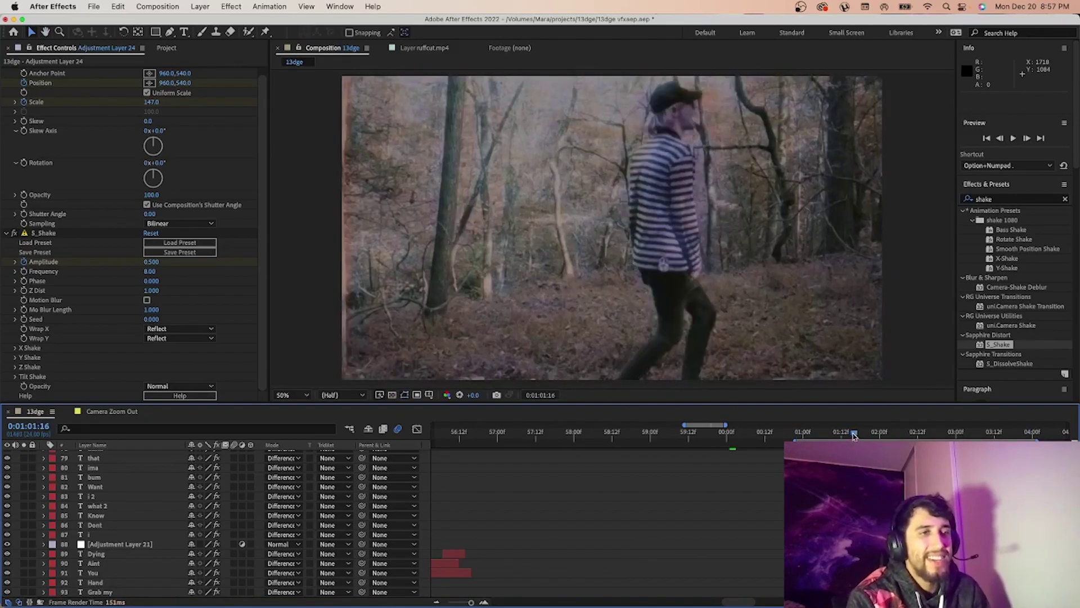
left_click(888, 436)
left_click_drag(889, 436, 866, 436)
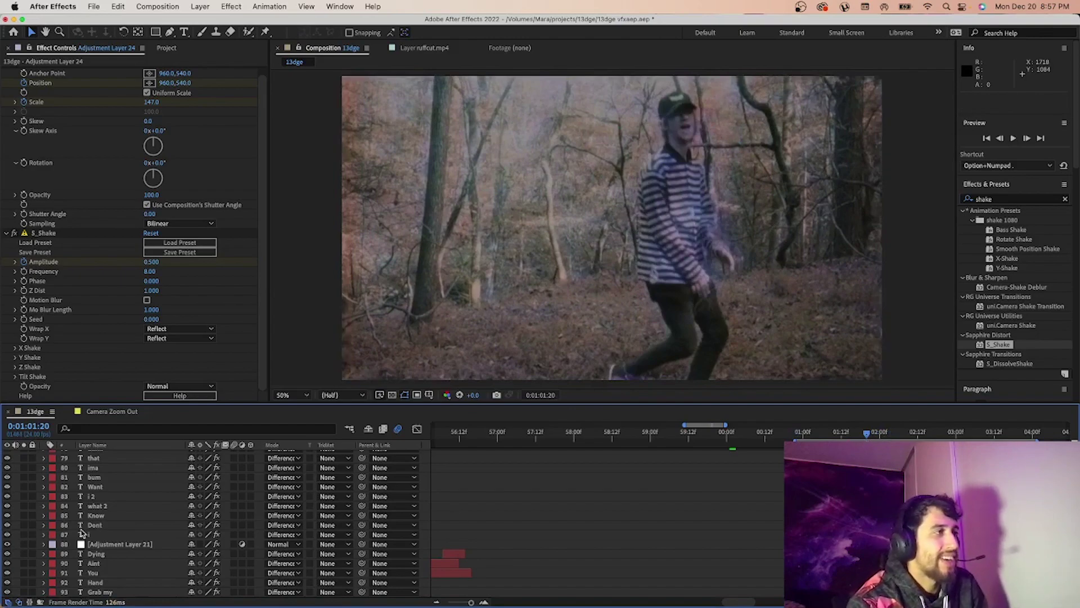
left_click(85, 534)
left_click(99, 487, "shift")
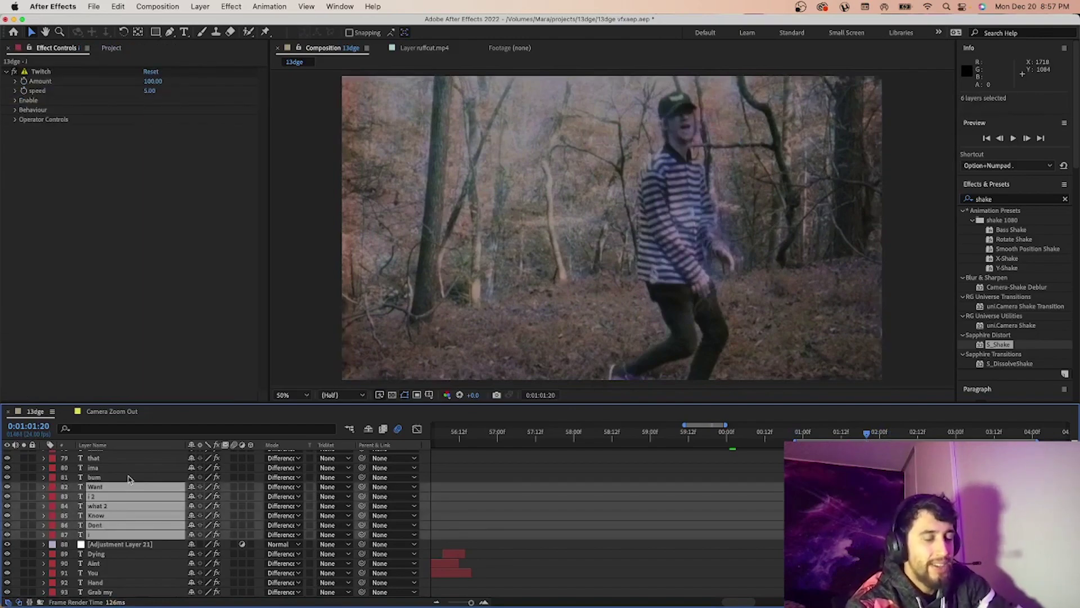
key("Delete")
Step: Create a text layer reading "I" and trim it to 10 frames starting at 0:01:01:20
left_click(200, 7)
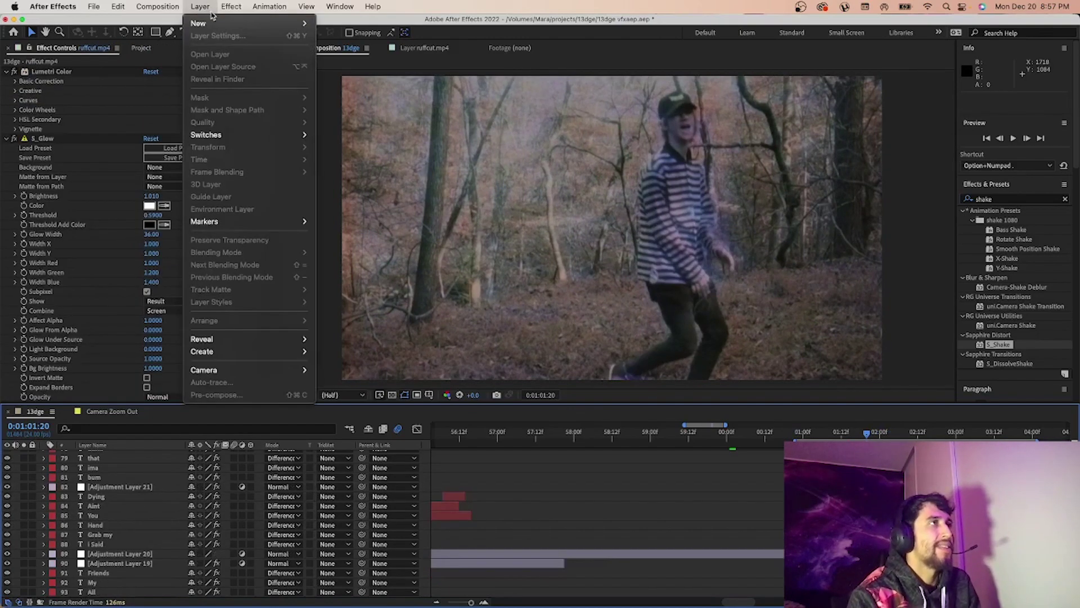
mouse_move(270, 23)
left_click(332, 23)
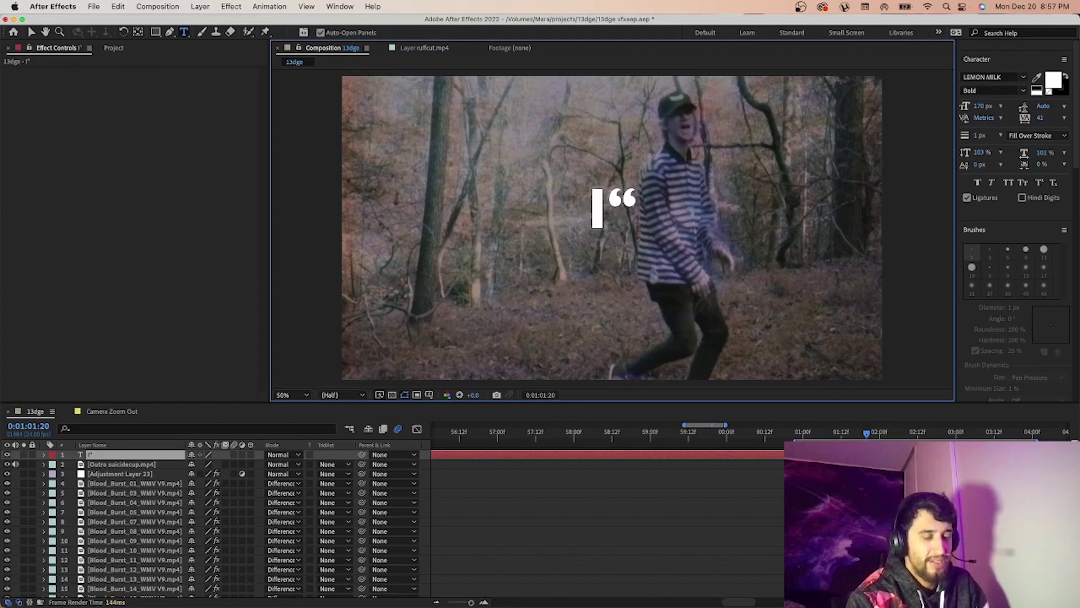
key("BackSpace")
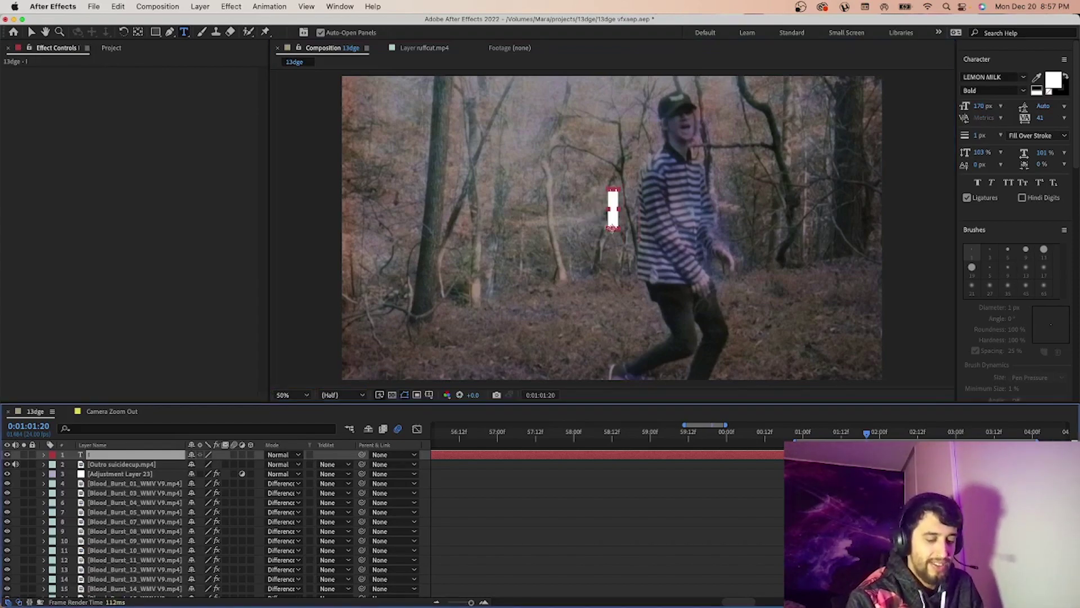
key("alt+[")
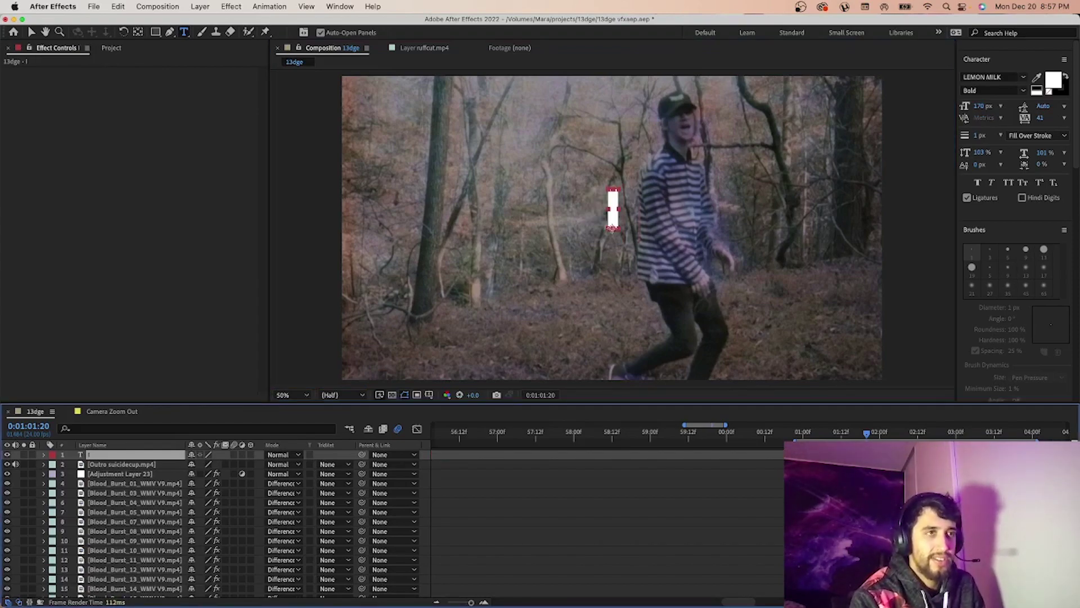
key("space")
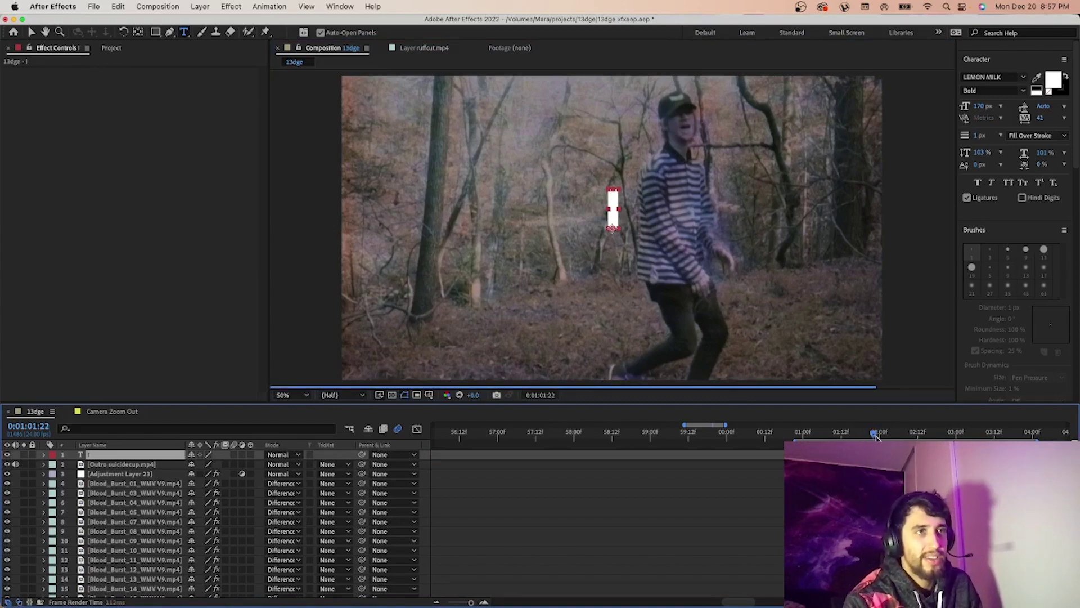
Step: Search the effects for "bad" and apply the Bad Distortion preset to the "I" text layer
left_click(877, 436)
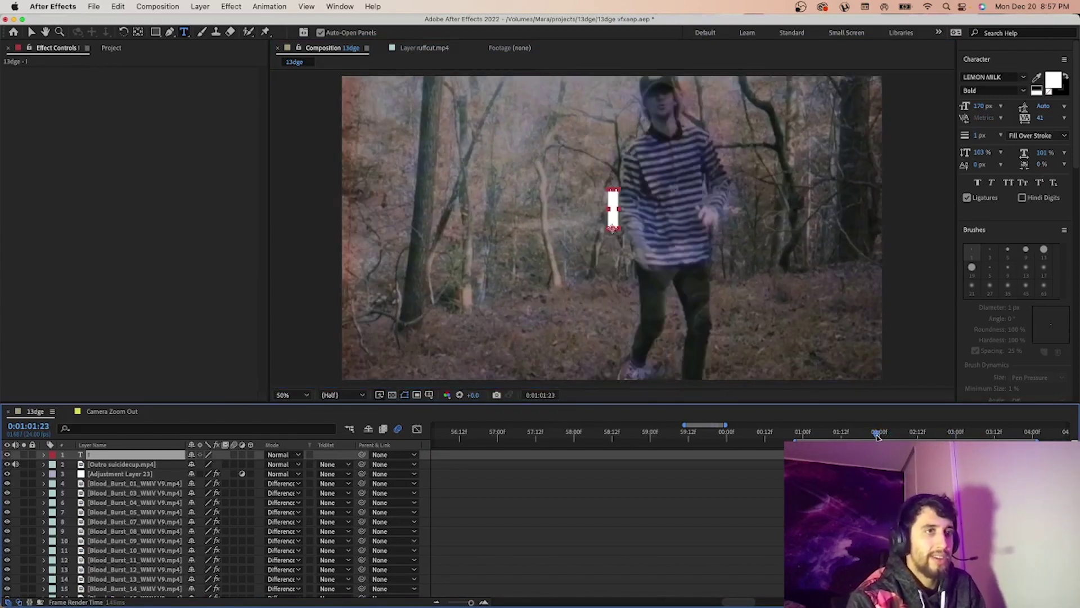
scroll(1022, 231, "up", 5)
left_click(979, 200)
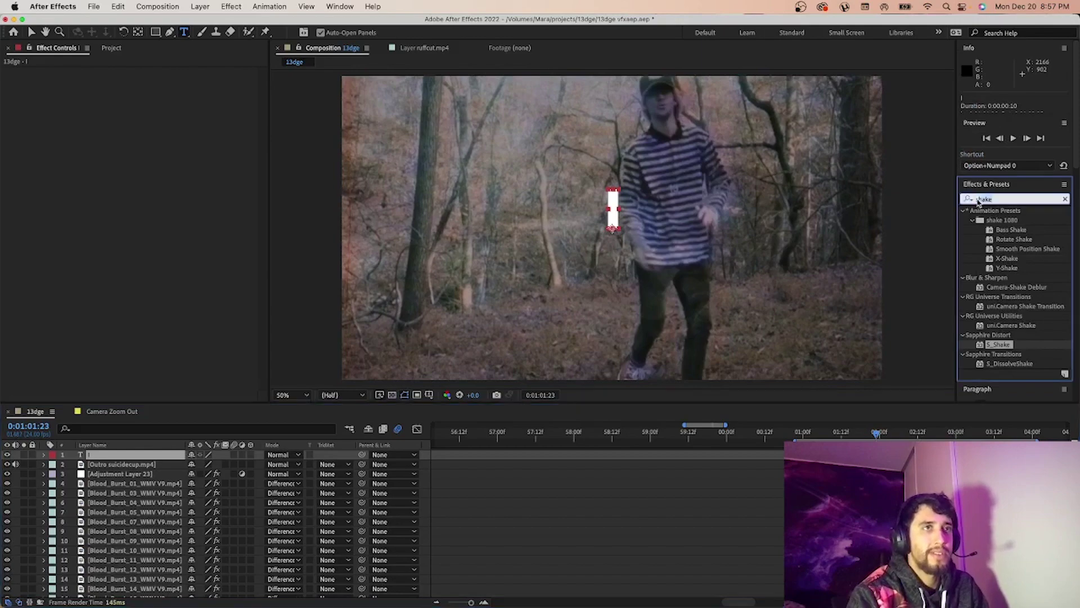
type("bad")
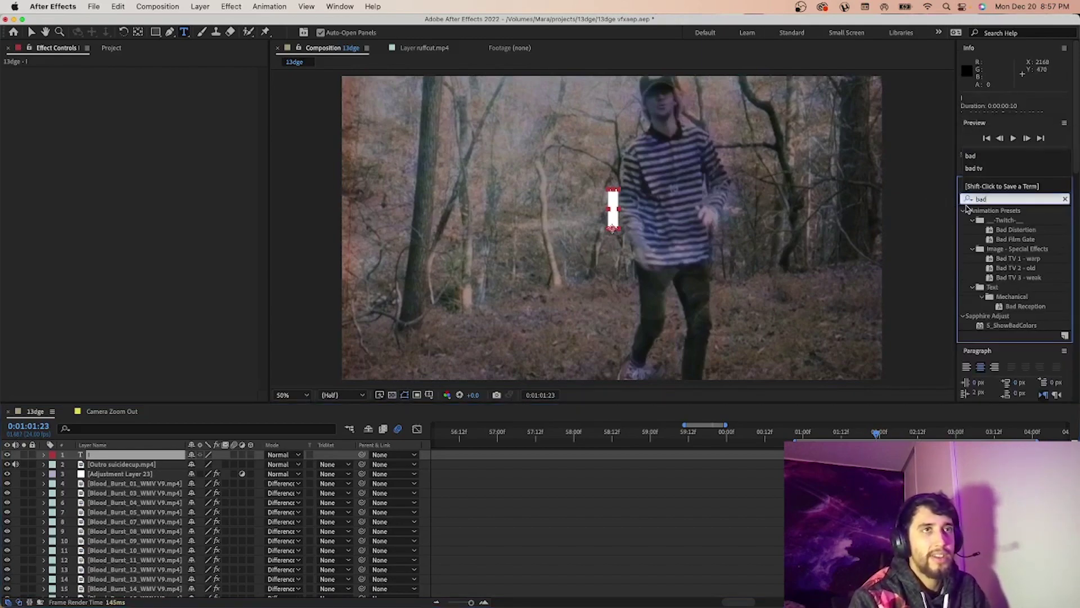
double_click(1013, 229)
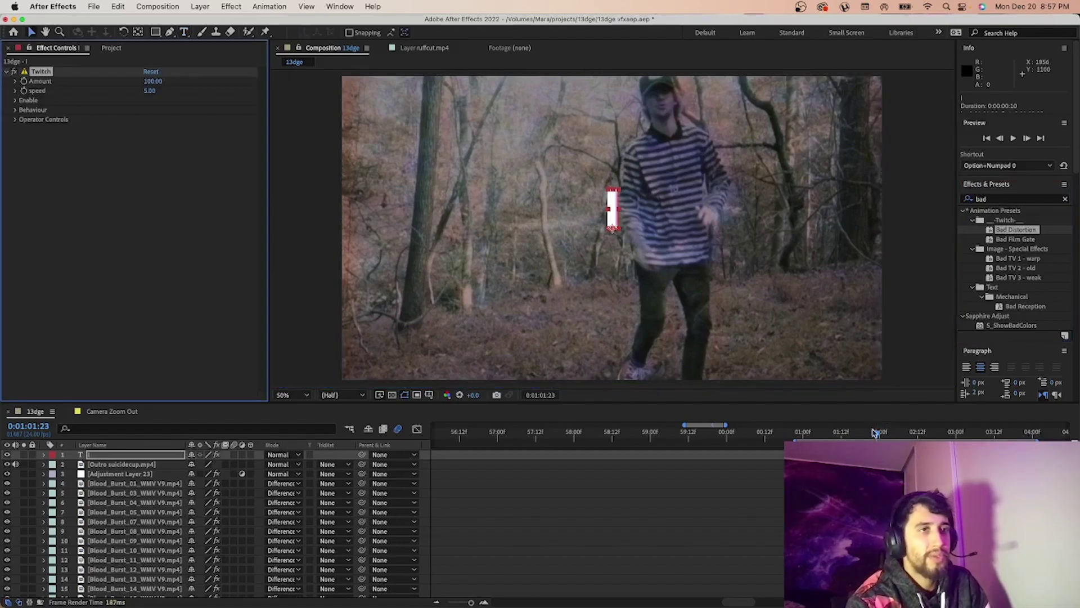
Step: Duplicate the "I" text layer and change the copy's text to "Dont" with the playhead at 0:01:02:03
left_click_drag(875, 431, 867, 436)
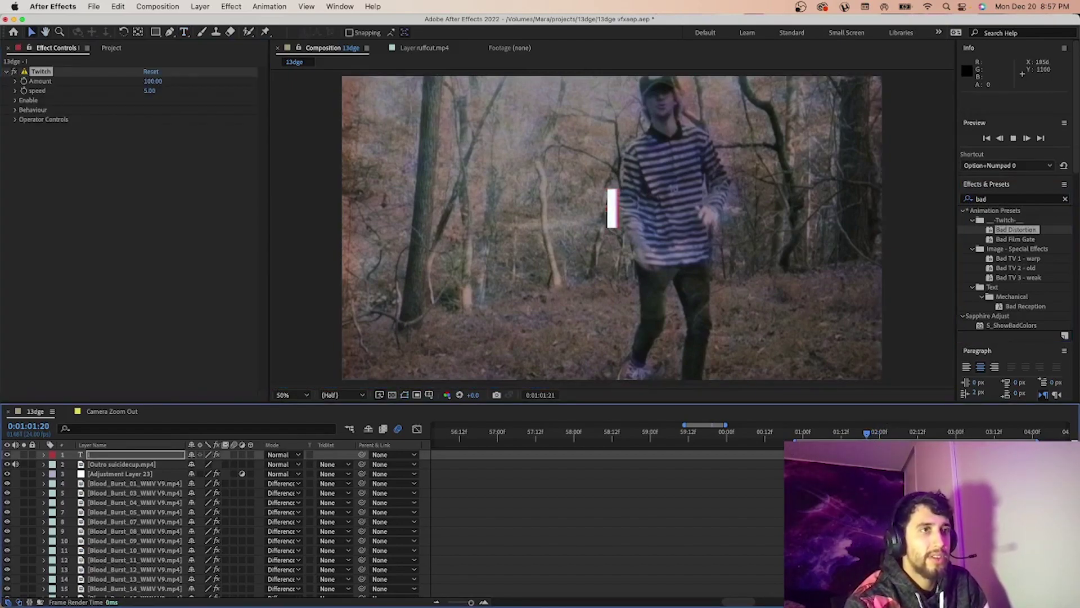
key("space")
left_click(869, 453)
key("super+v")
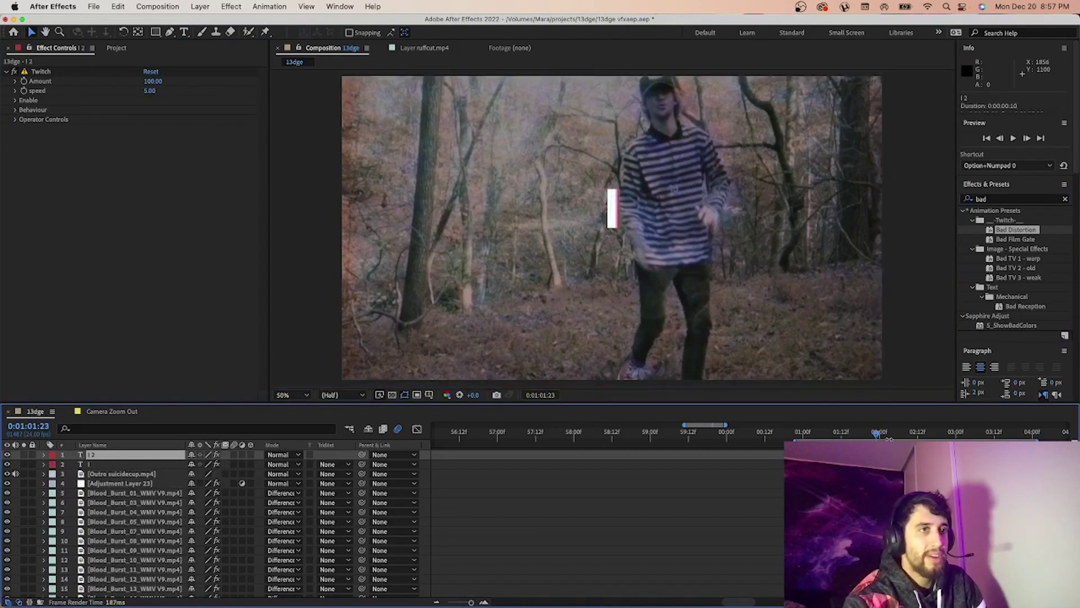
left_click(184, 32)
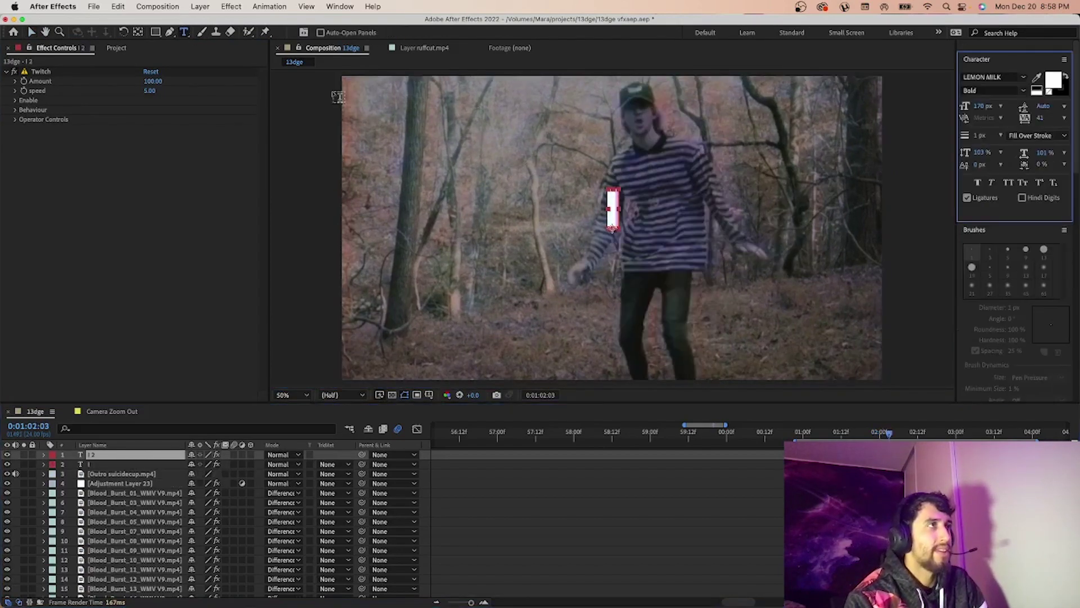
left_click(613, 209)
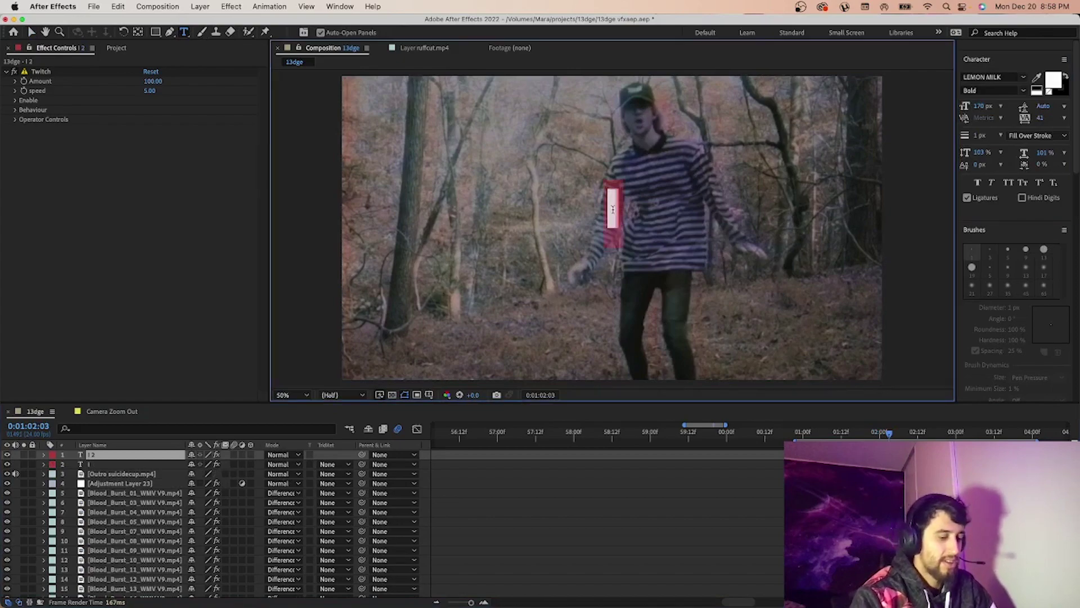
type("Dont")
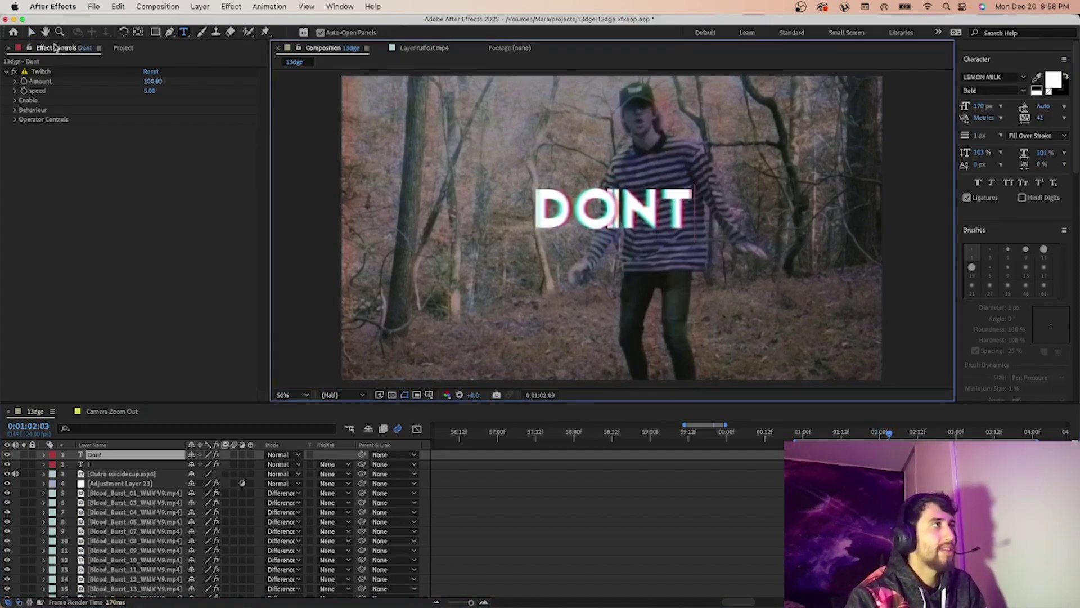
Step: Arrange the first two words so "I" sits beside the performer's head and "Dont" lies below it across his chest
left_click(32, 32)
left_click_drag(613, 214, 515, 256)
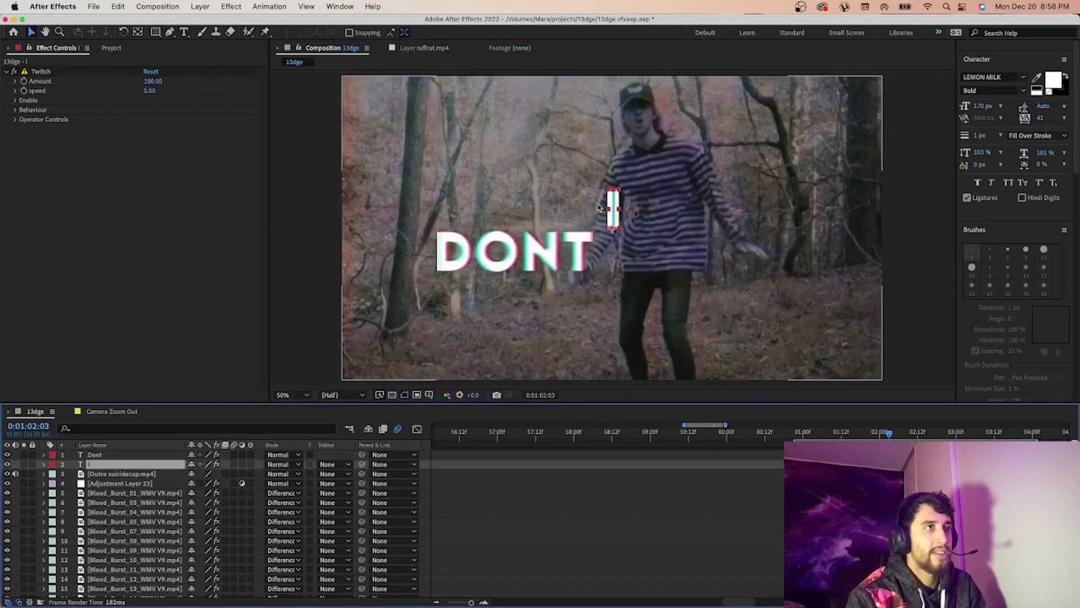
left_click_drag(611, 210, 566, 135)
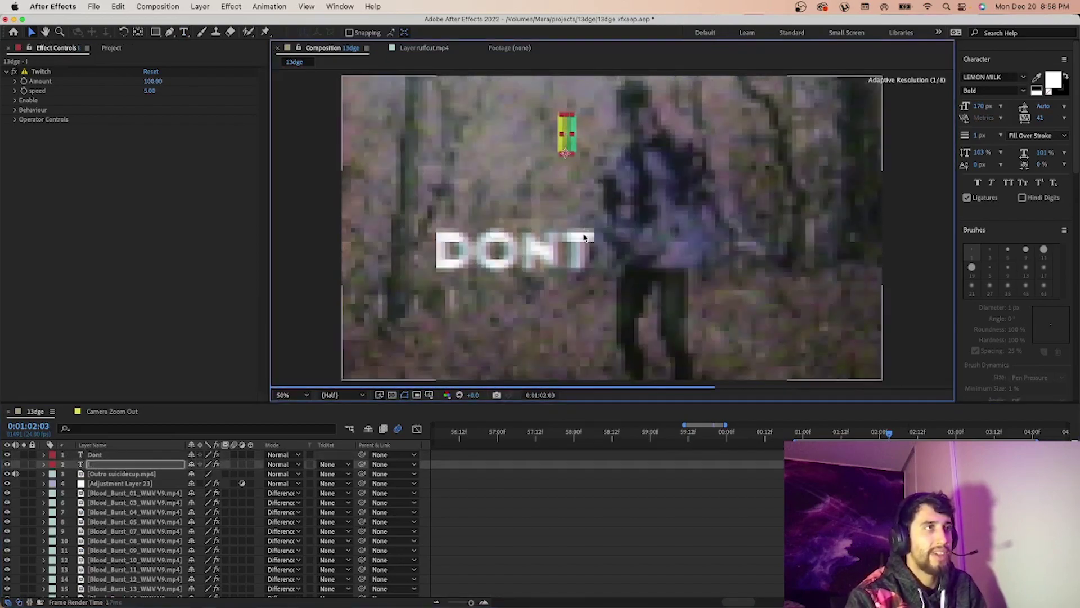
left_click_drag(593, 257, 708, 200)
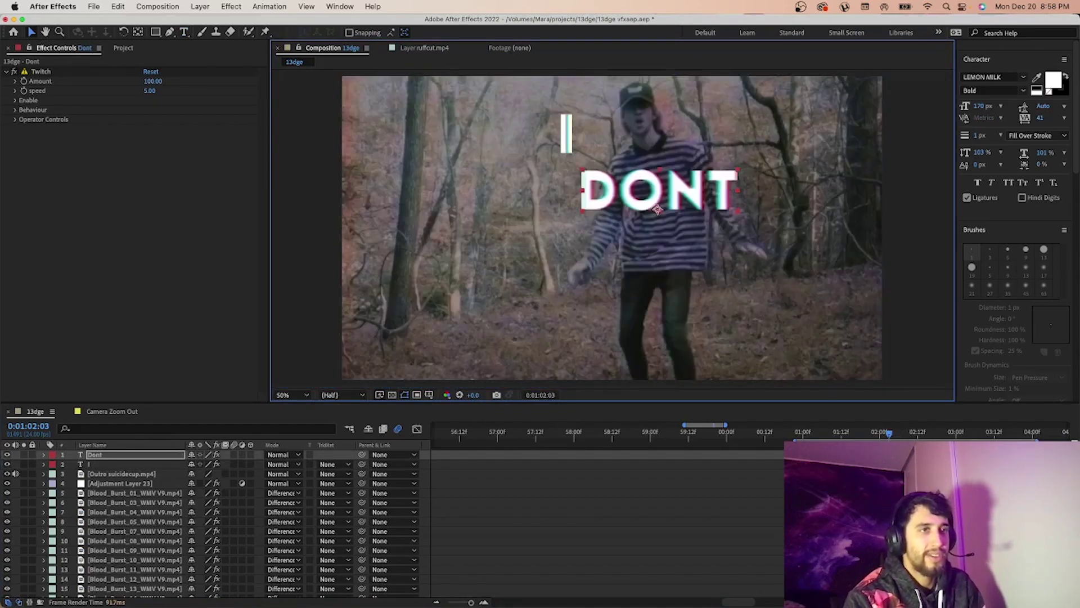
Step: Duplicate the "Dont" text layer and change the copy's text to "Know" at 0:01:02:07
key("super+d")
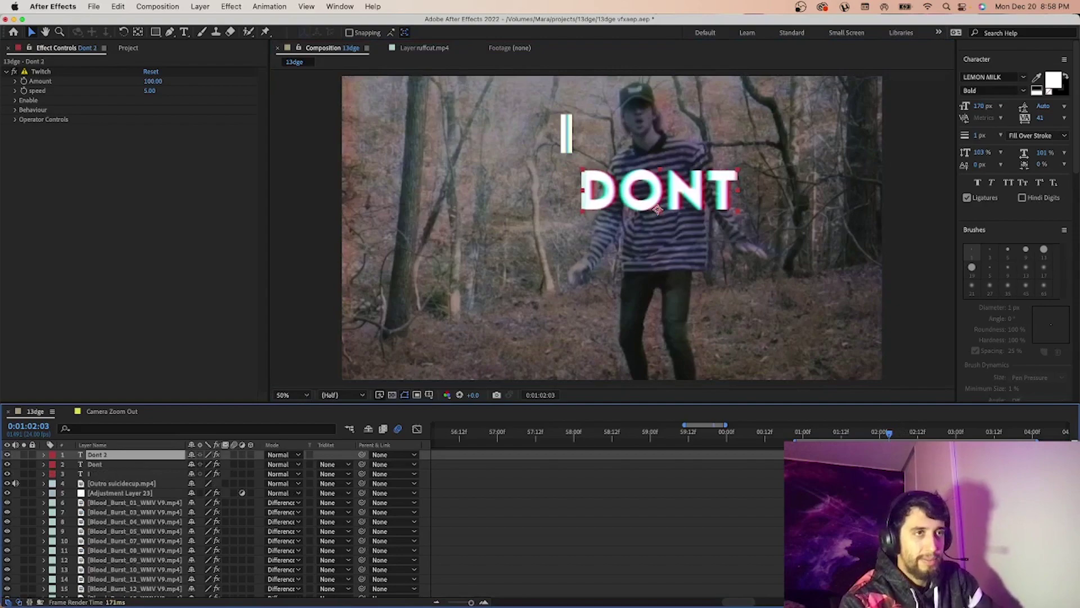
left_click(900, 432)
double_click(697, 199)
type("Kno")
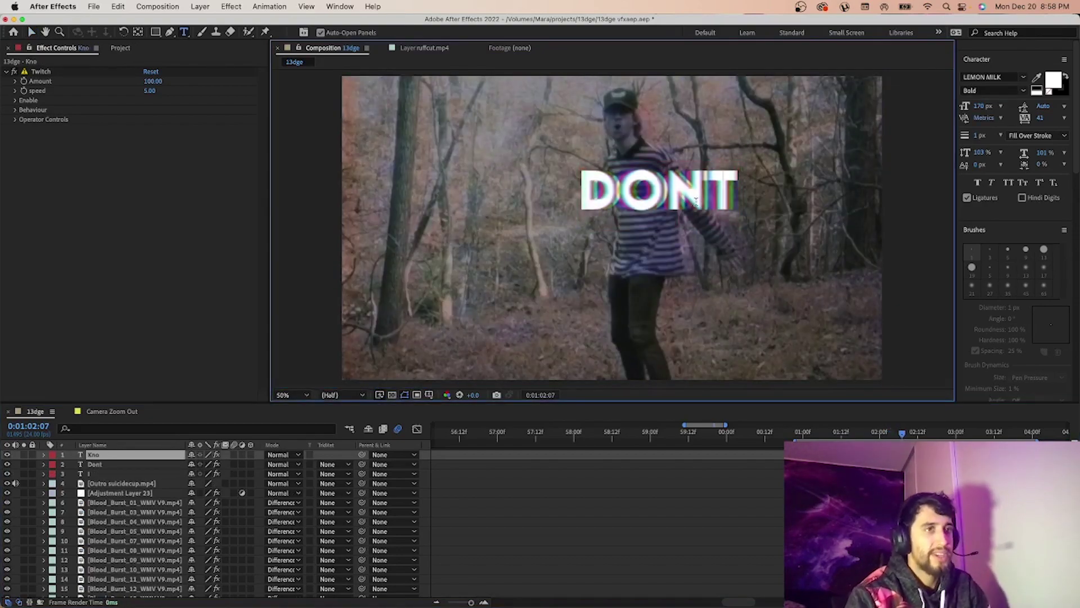
type("w")
Step: Move "Know" below and to the left of "Dont" and scale it to 127%
left_click(31, 32)
left_click_drag(675, 194, 491, 258)
key("s")
left_click_drag(219, 464, 222, 464)
left_click_drag(487, 253, 463, 251)
Step: Duplicate the "Know" text layer for the next lyric and change the copy's text to "what"
left_click(98, 454)
key("super+d")
left_click(921, 432)
left_click(184, 32)
double_click(483, 258)
type("what")
key("Escape")
key("v")
Step: Duplicate the "what" text layer and change the copy's text to "i"
left_click(934, 432)
key("super+d")
double_click(592, 229)
type("i")
left_click(28, 32)
Step: Duplicate the "i" text layer at 0:01:02:18, change the copy's text to "Want" and place it to the right of the "i"
left_click_drag(922, 435, 937, 434)
key("super+d")
left_click(183, 32)
double_click(464, 227)
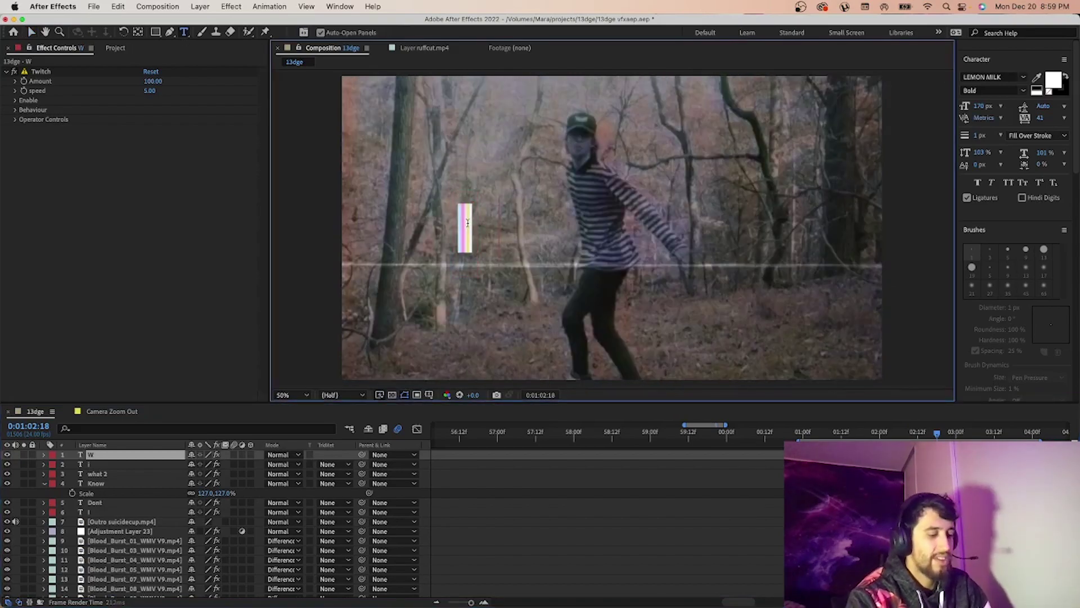
type("Want")
key("Escape")
left_click_drag(467, 248, 685, 248)
Step: Play back the lyric text sequence from 0:01:01:13 to check the word timing
key("=")
left_click(560, 433)
key("space")
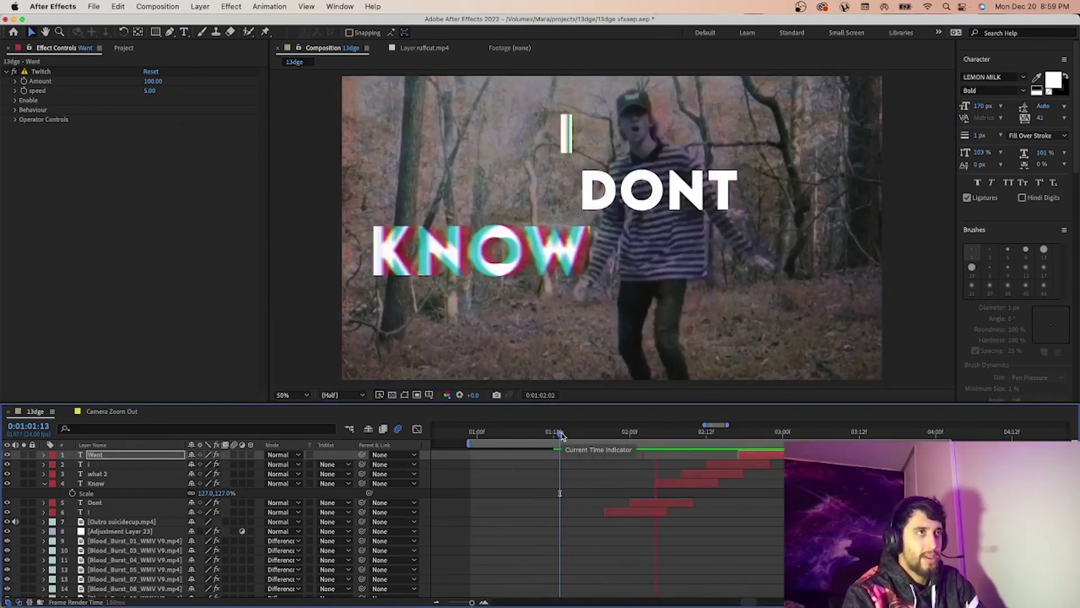
key("space")
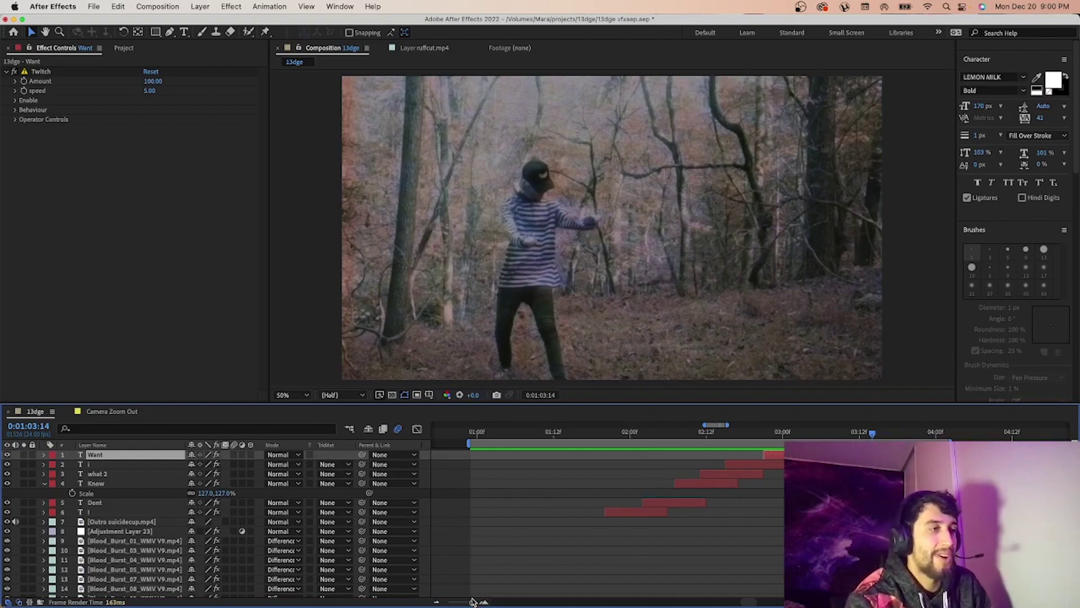
Step: Scrub through the composition to review the lyric text, kaleidoscope and fire shots, ending near 0:00:20:21
left_click_drag(473, 601, 467, 601)
left_click_drag(747, 434, 634, 448)
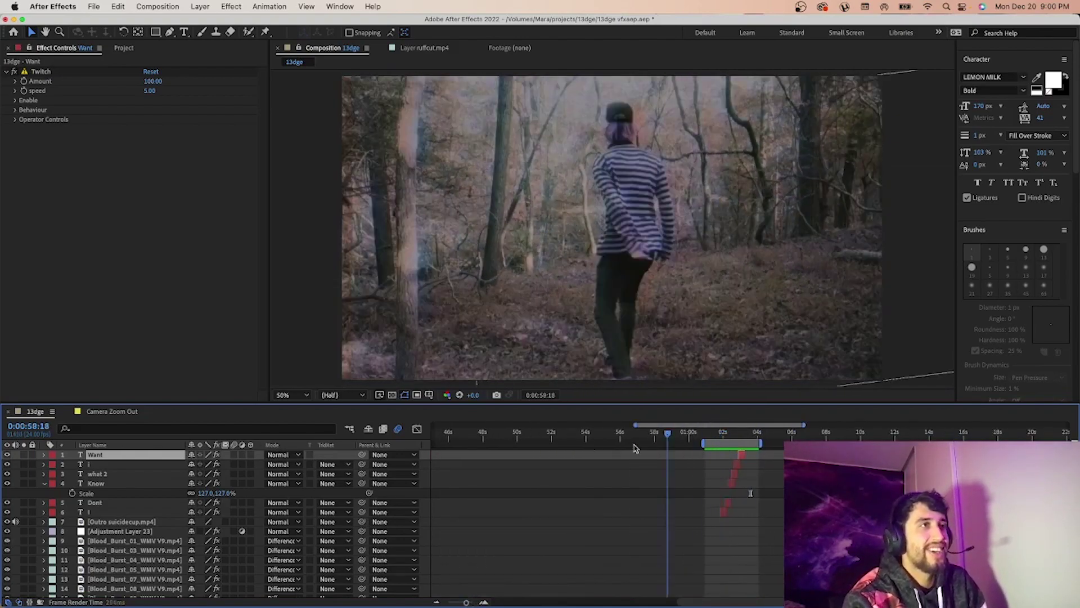
key("space")
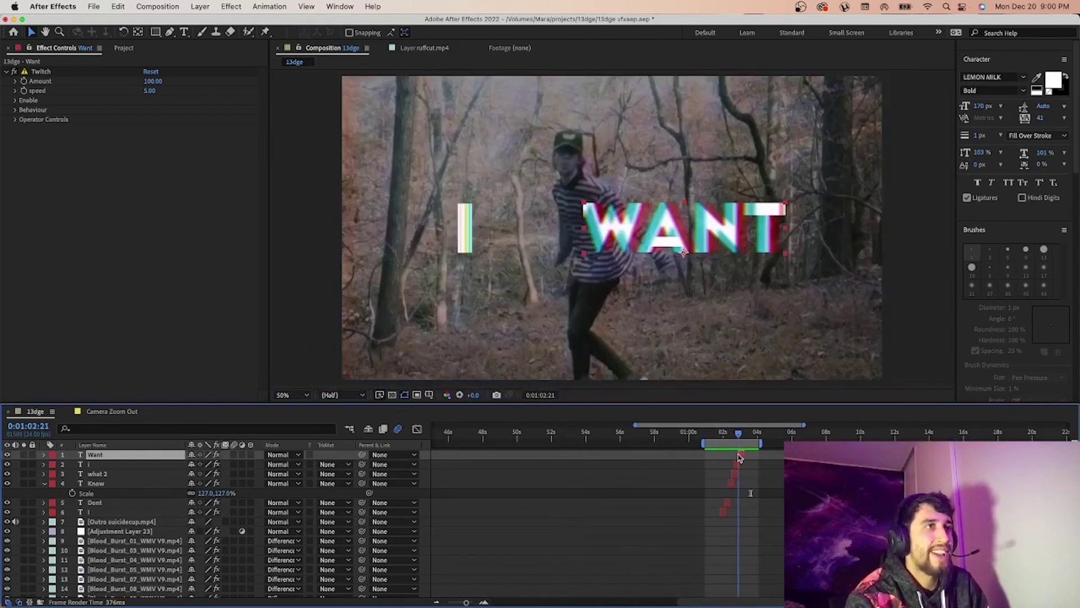
left_click_drag(739, 458, 650, 485)
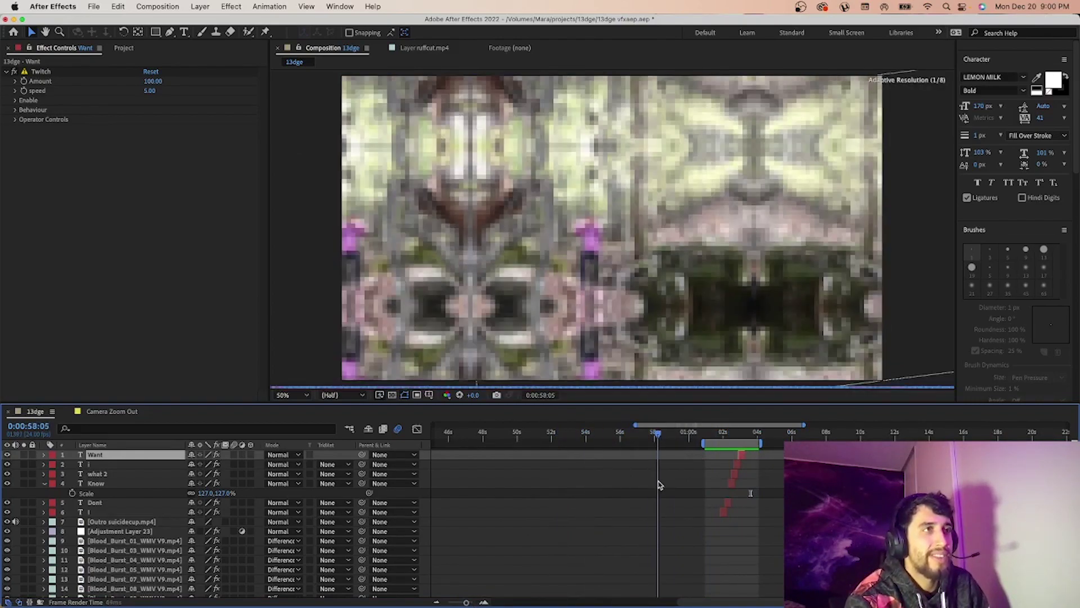
left_click_drag(660, 485, 885, 495)
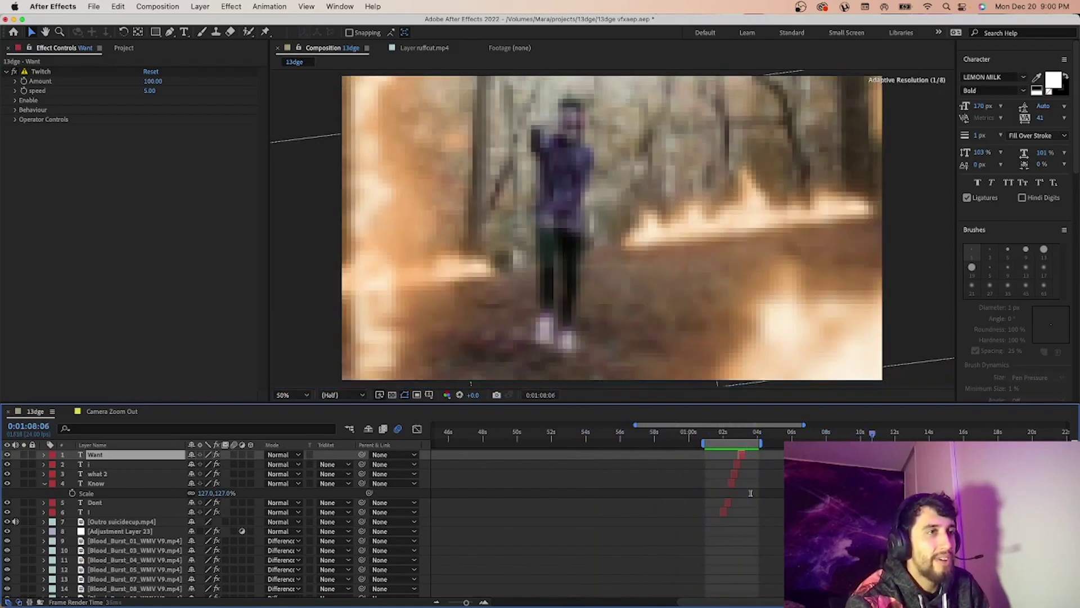
left_click_drag(750, 493, 698, 500)
left_click_drag(466, 602, 449, 602)
left_click_drag(623, 448, 529, 447)
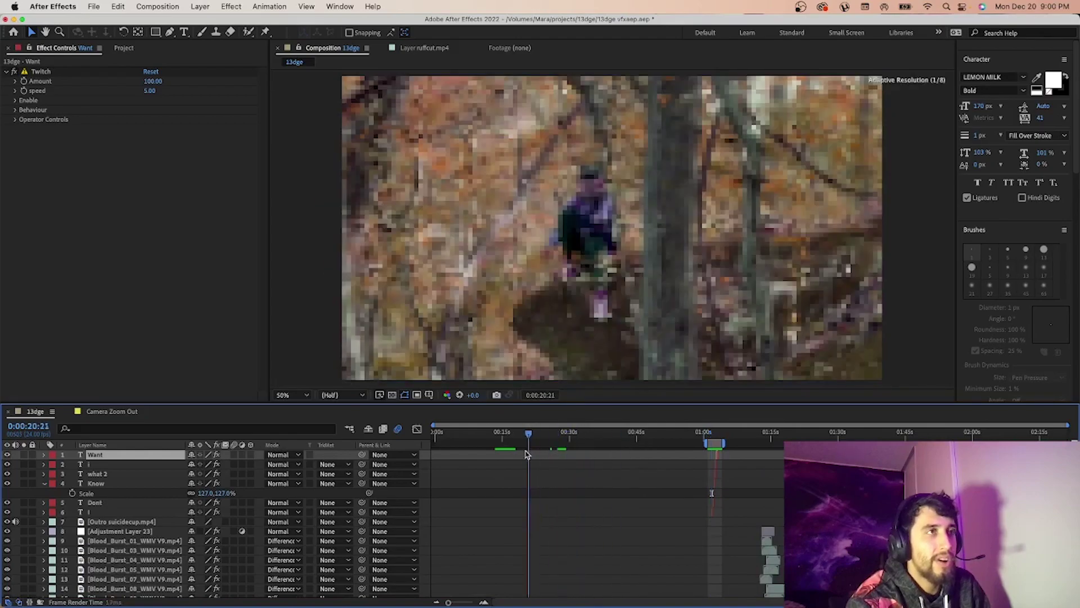